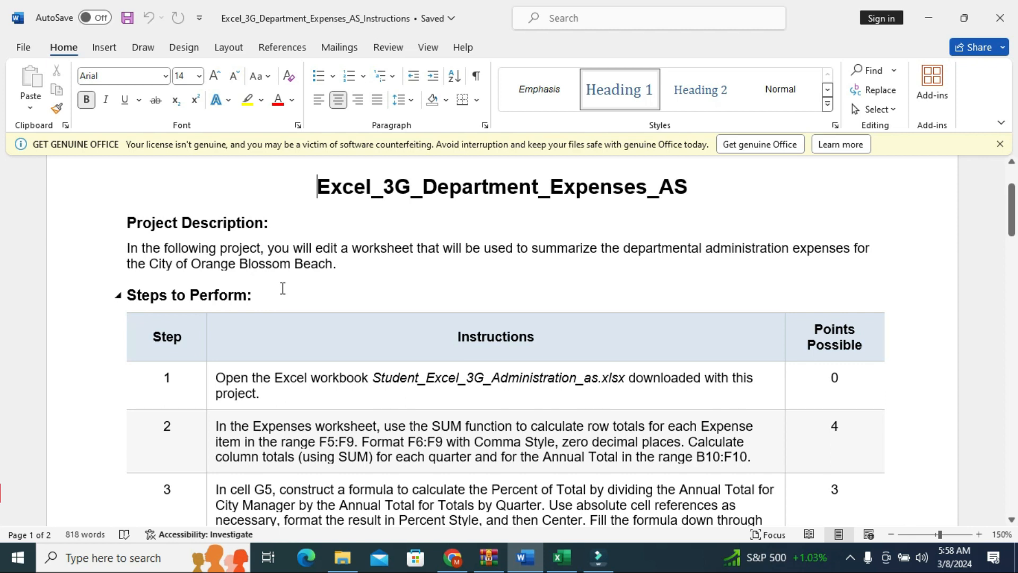
- Highlight the step 1 row of the instructions table in yellow and check the administration workbook in Excel
{"action": "scroll", "coordinate": [290, 288], "scroll_direction": "down", "scroll_amount": 2}
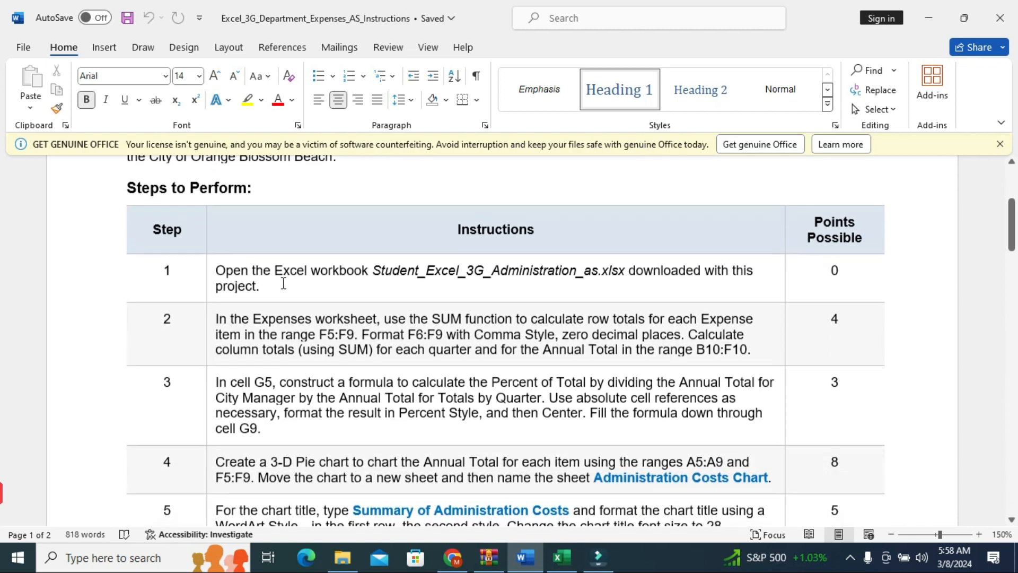
{"action": "left_click", "coordinate": [113, 285]}
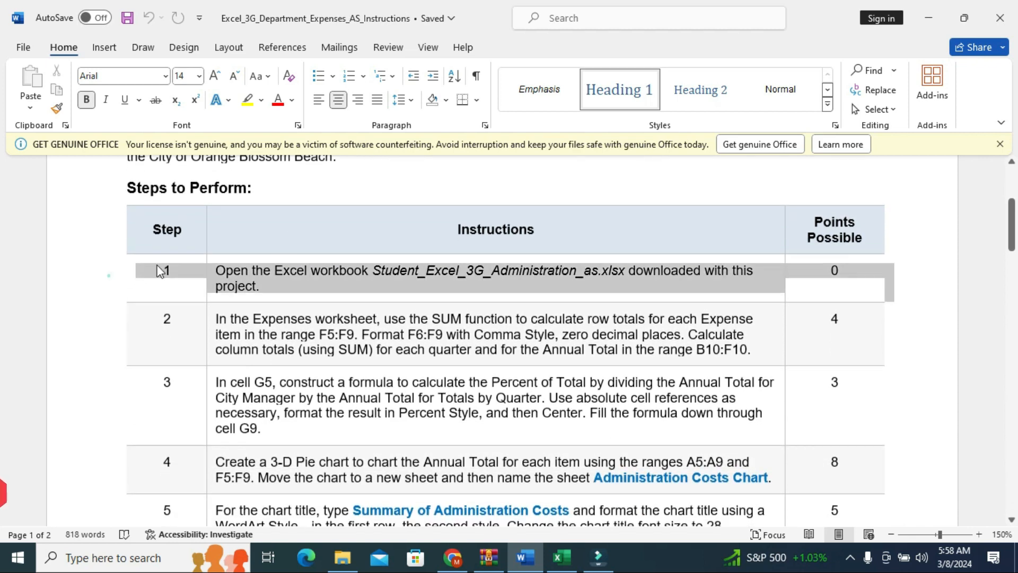
{"action": "left_click", "coordinate": [175, 249]}
{"action": "scroll", "coordinate": [468, 300], "scroll_direction": "down", "scroll_amount": 2}
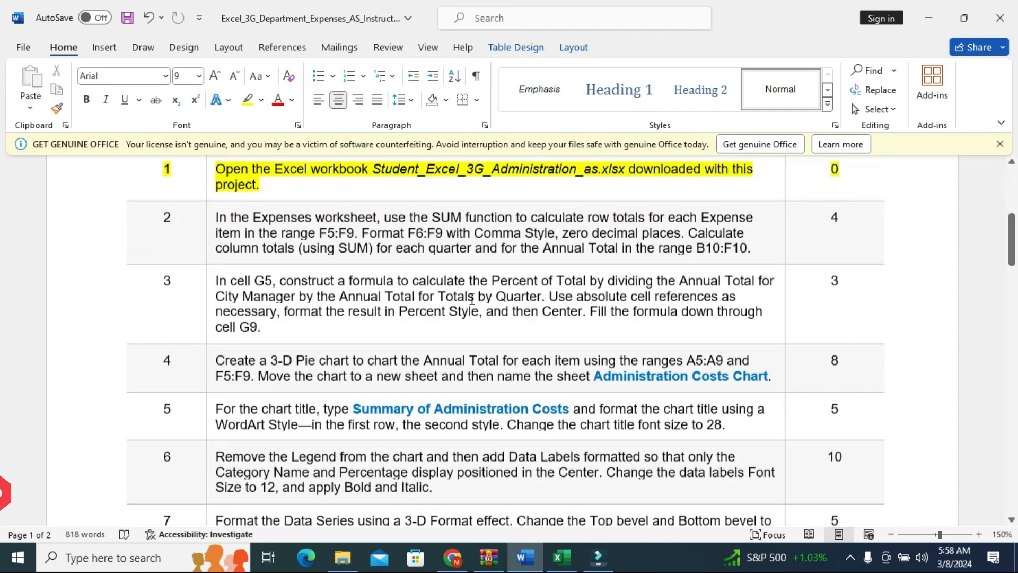
{"action": "scroll", "coordinate": [254, 255], "scroll_direction": "up", "scroll_amount": 1}
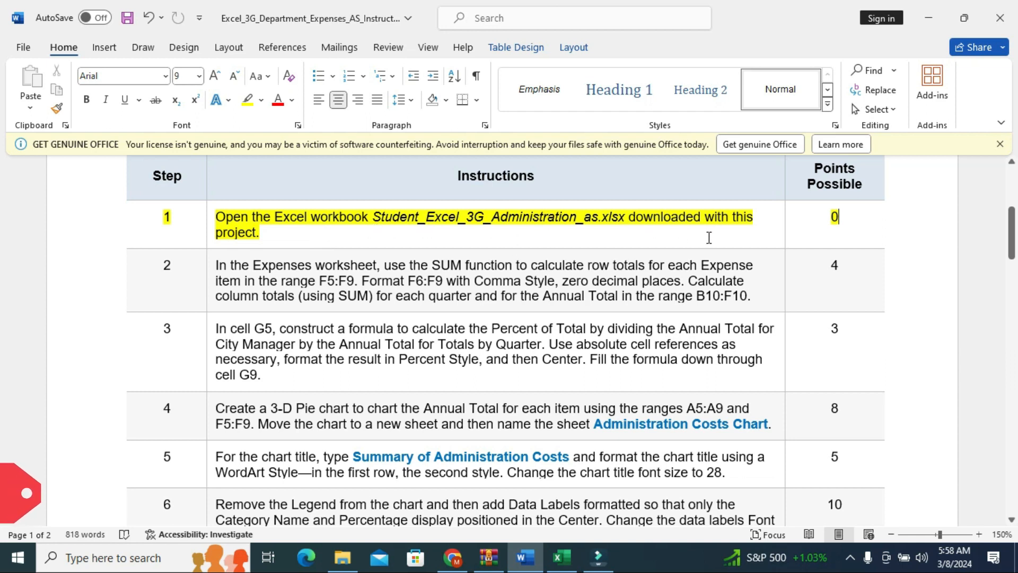
{"action": "left_click", "coordinate": [560, 557]}
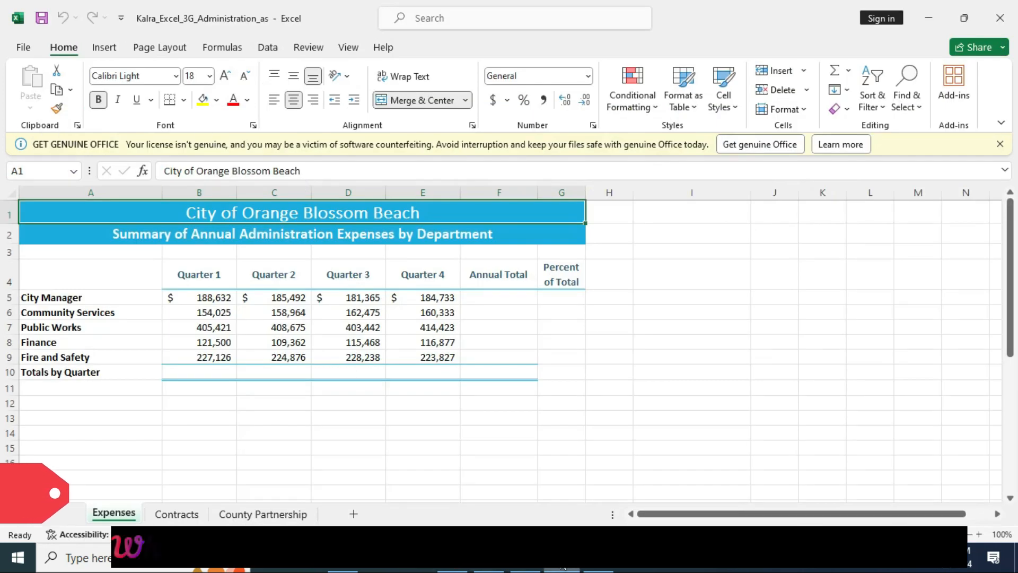
{"action": "left_click", "coordinate": [525, 558]}
- In the Word instructions table, remove the highlight from the step 1 row and highlight the step 2 row in yellow
{"action": "left_click", "coordinate": [96, 229]}
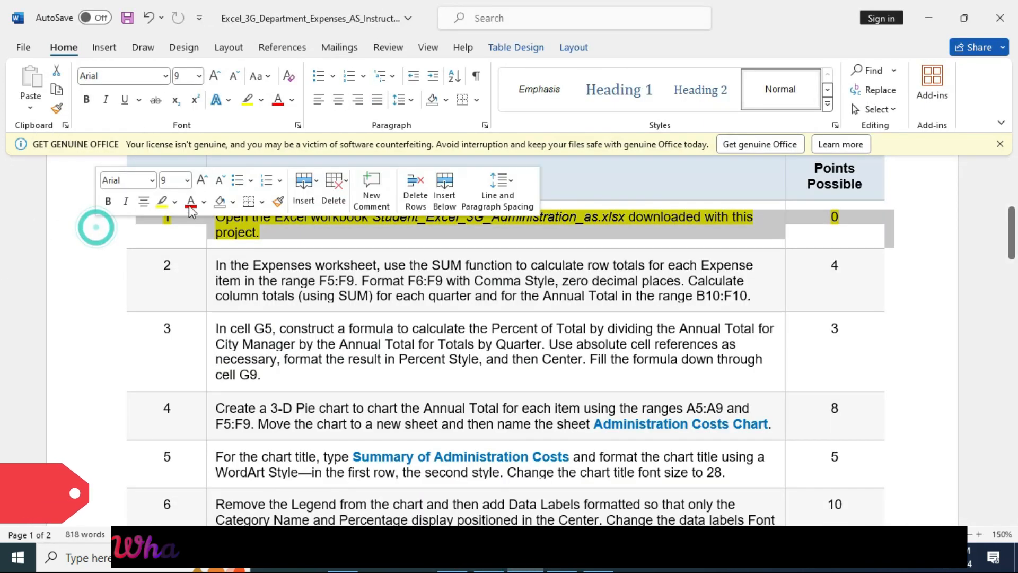
{"action": "left_click", "coordinate": [161, 202]}
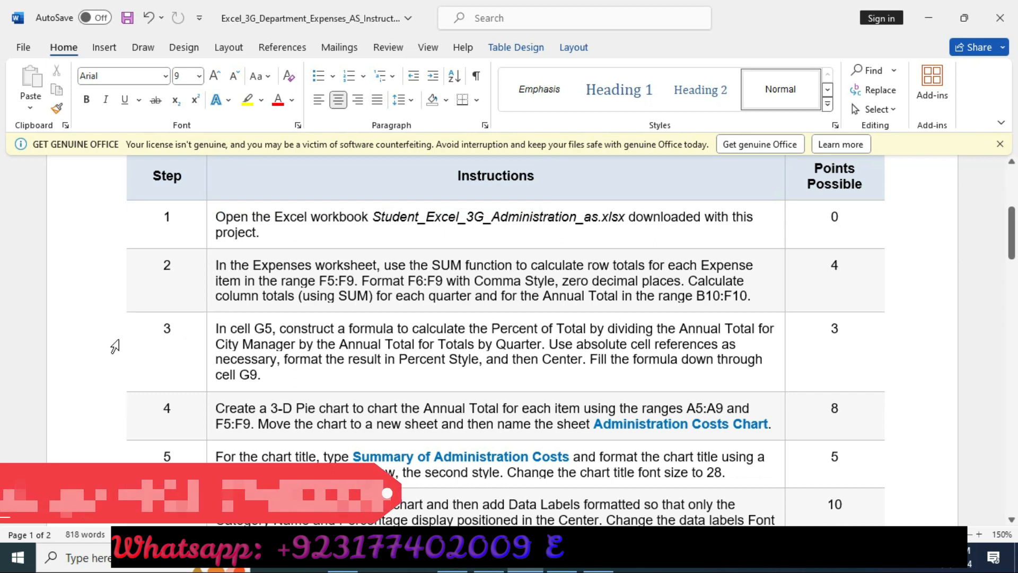
{"action": "left_click", "coordinate": [80, 275]}
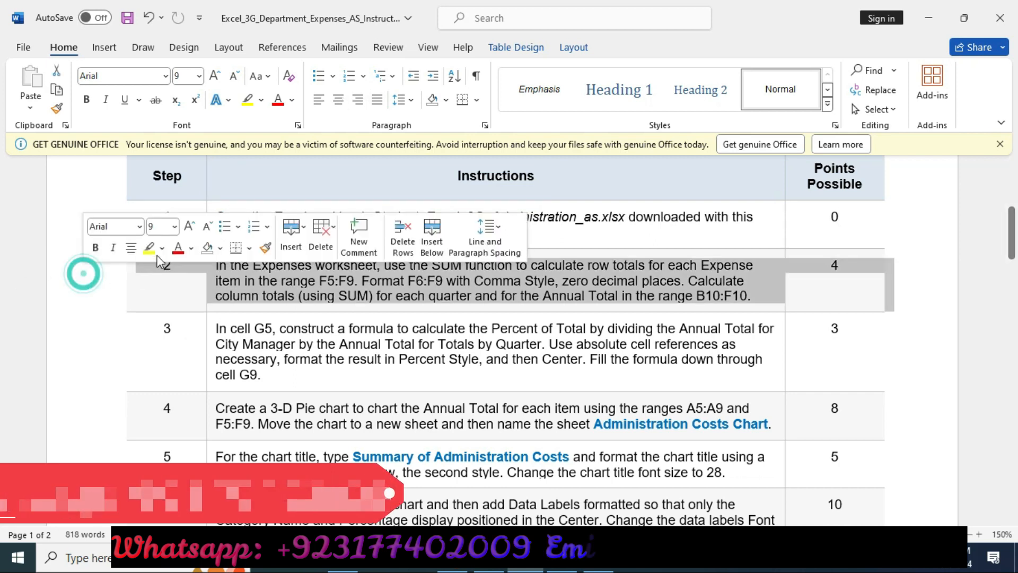
{"action": "left_click", "coordinate": [148, 248]}
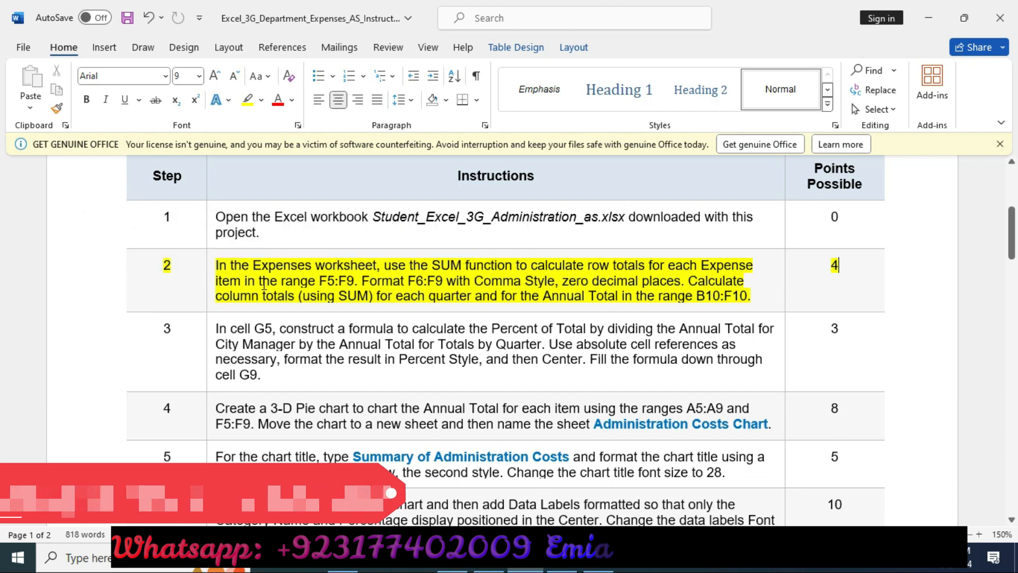
- Switch to the Excel workbook and calculate the Annual Total row sums in F5:F9 with the SUM function
{"action": "scroll", "coordinate": [264, 285], "scroll_direction": "down", "scroll_amount": 1}
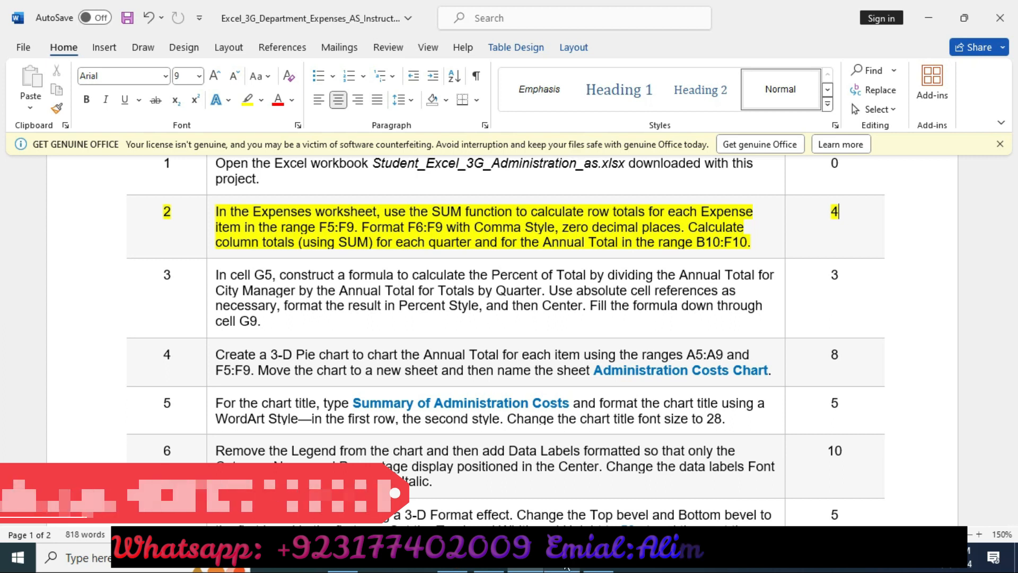
{"action": "key", "text": "alt+Tab"}
{"action": "left_click_drag", "start_coordinate": [509, 297], "coordinate": [504, 357]}
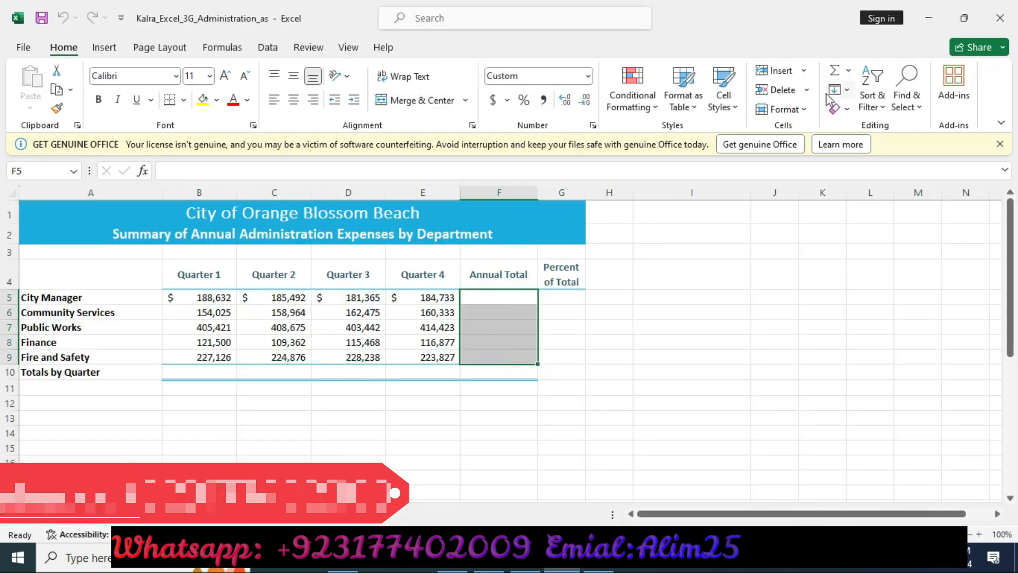
{"action": "left_click", "coordinate": [836, 73]}
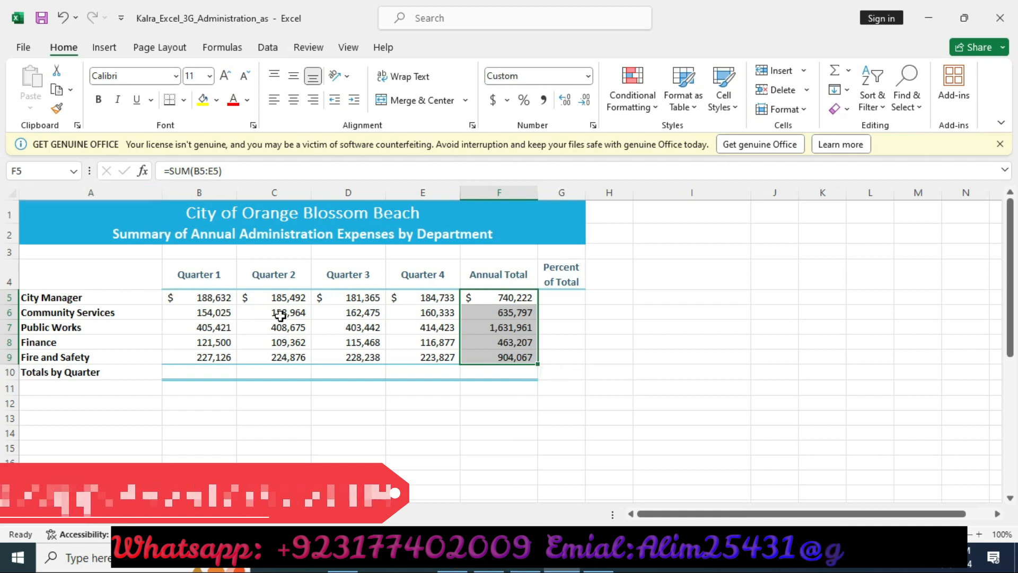
- Check the step 2 instructions in Word, and format F6:F9 in the Excel workbook with Comma Style and zero decimal places
{"action": "key", "text": "alt+Tab"}
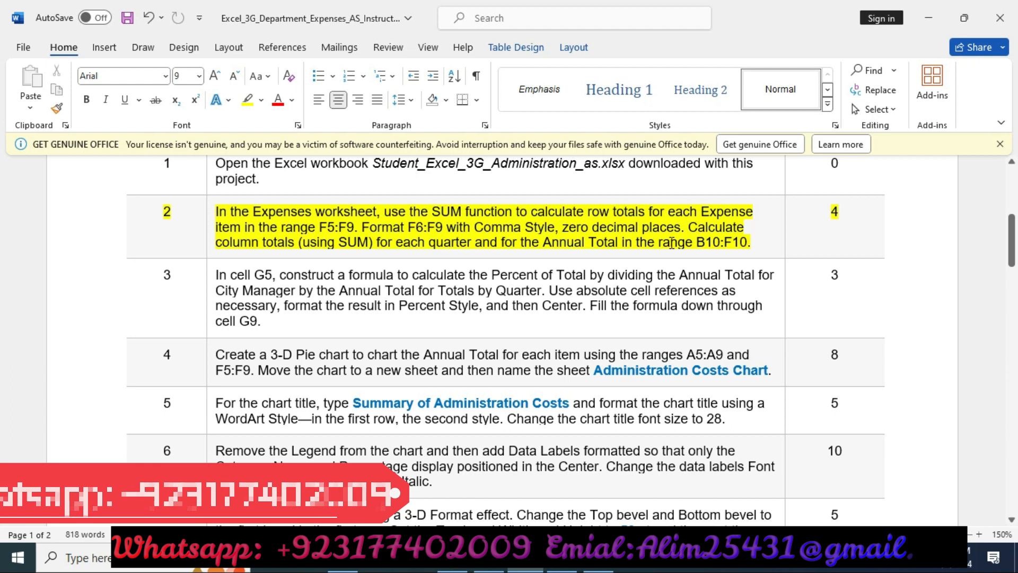
{"action": "key", "text": "alt+Tab"}
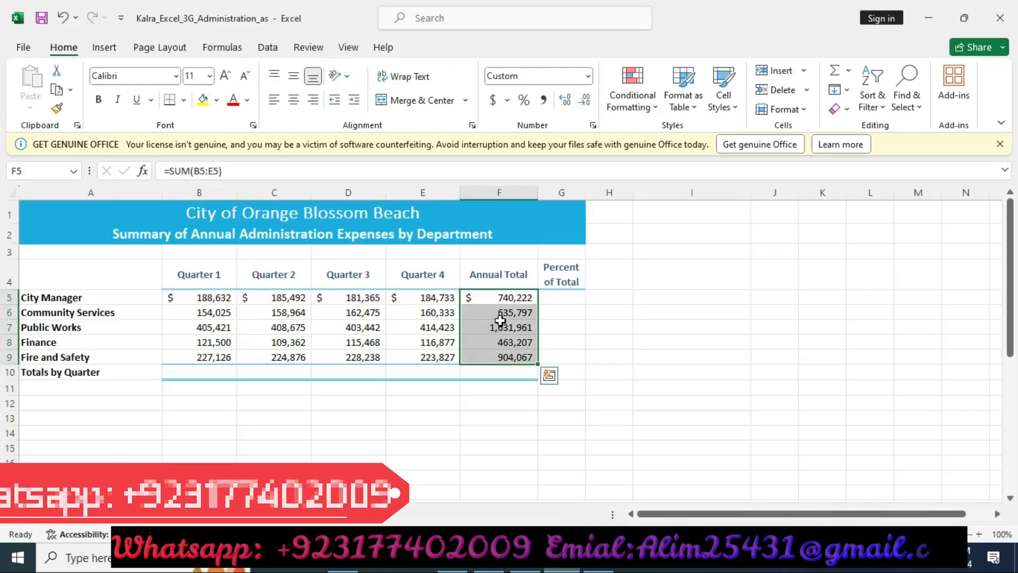
{"action": "left_click_drag", "start_coordinate": [503, 315], "coordinate": [504, 356]}
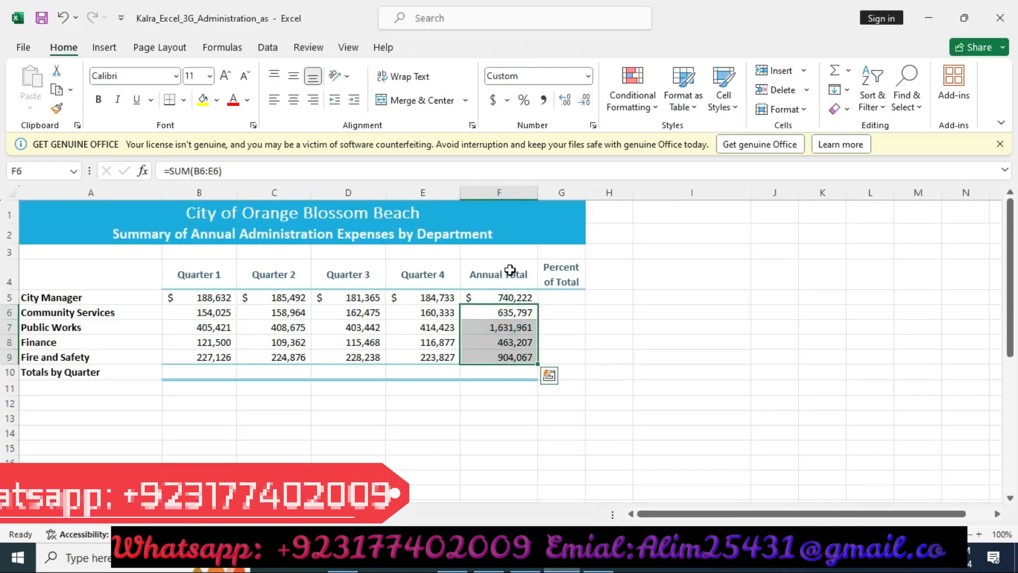
{"action": "left_click", "coordinate": [543, 103]}
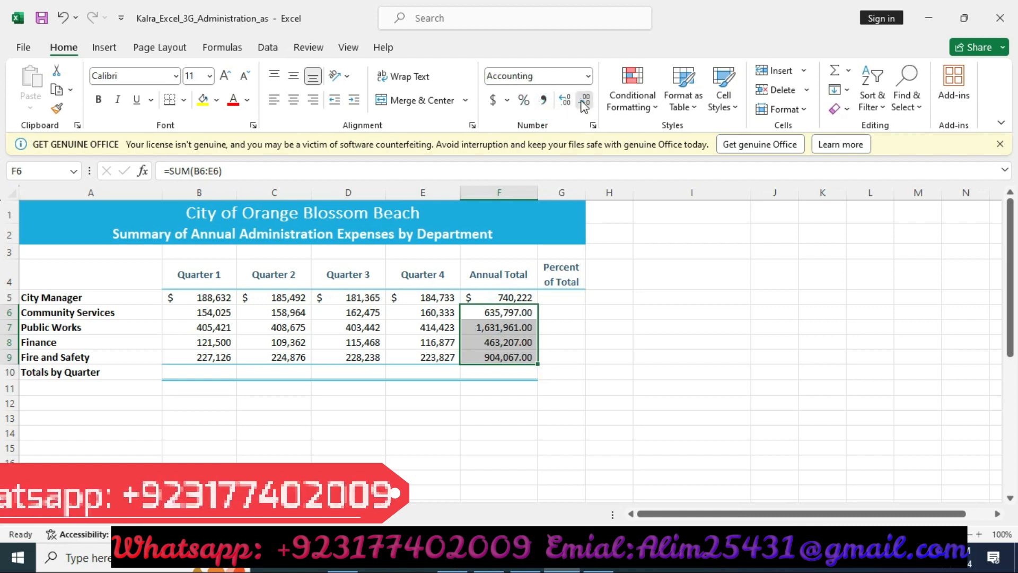
{"action": "left_click", "coordinate": [586, 102]}
{"action": "left_click", "coordinate": [585, 102]}
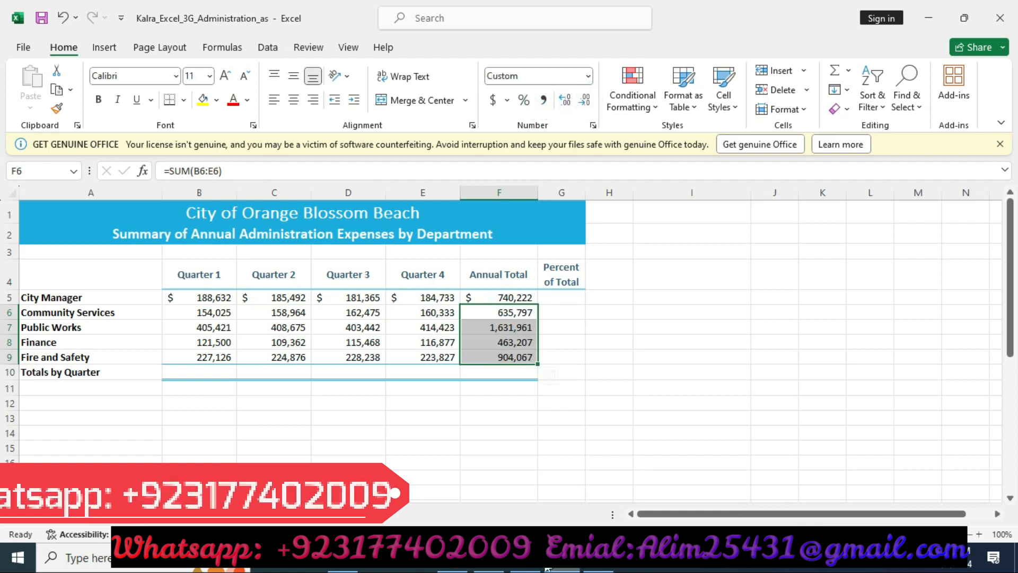
- Calculate the Totals by Quarter in B10:F10 of the Excel worksheet with the SUM function and check the resulting formulas
{"action": "left_click", "coordinate": [529, 561]}
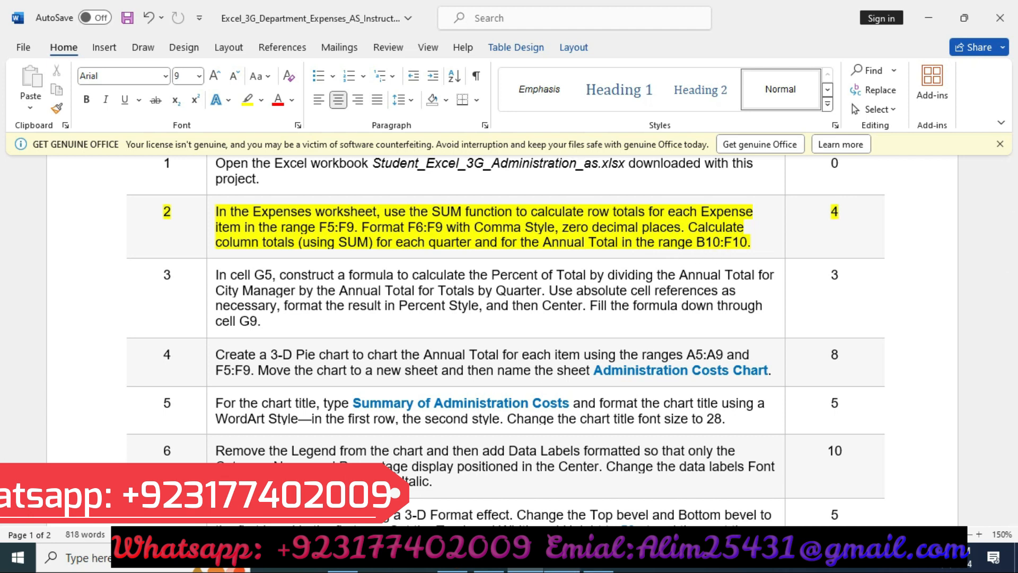
{"action": "left_click", "coordinate": [562, 558]}
{"action": "left_click_drag", "start_coordinate": [192, 373], "coordinate": [511, 373]}
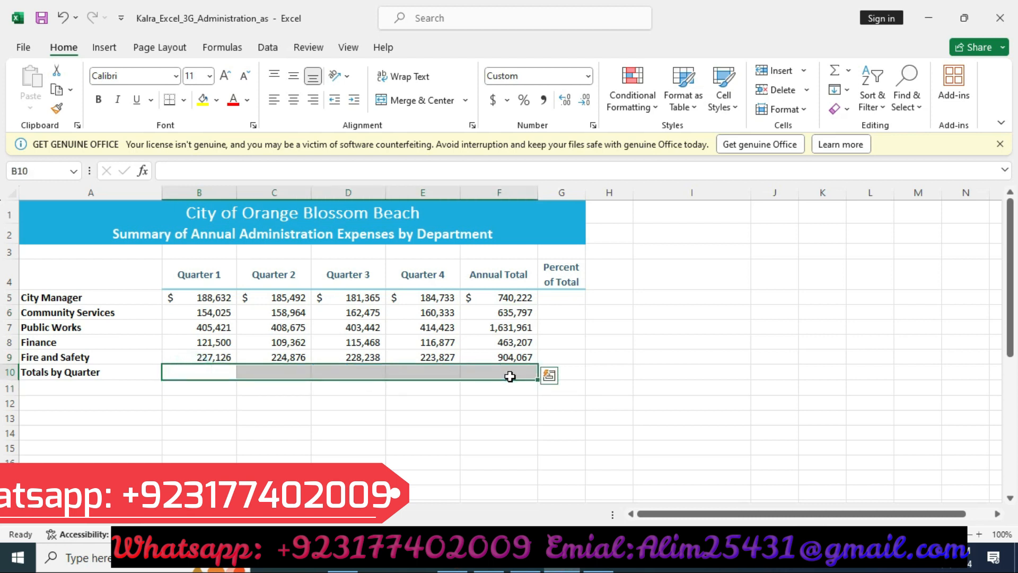
{"action": "left_click", "coordinate": [836, 71]}
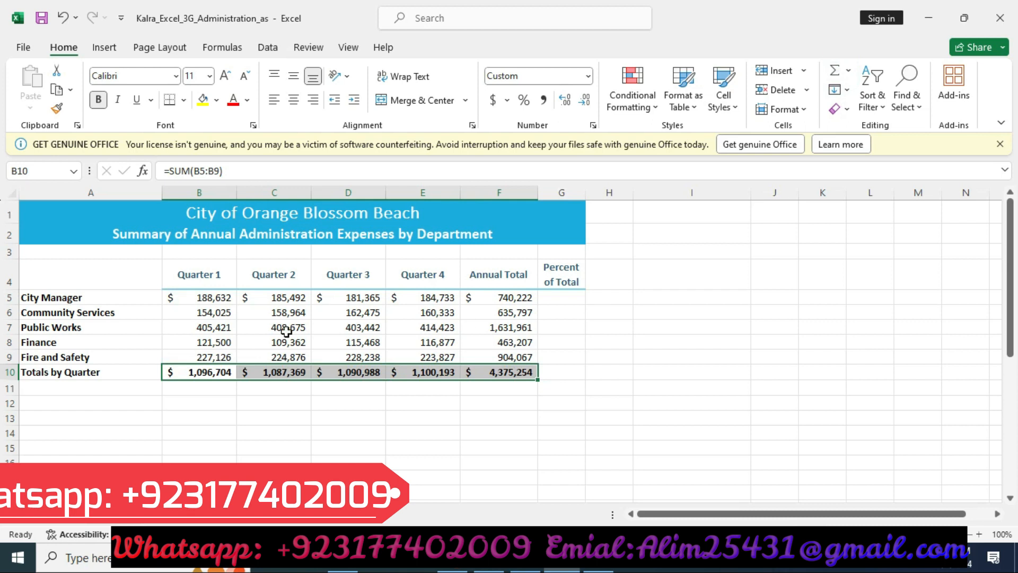
{"action": "left_click", "coordinate": [216, 370]}
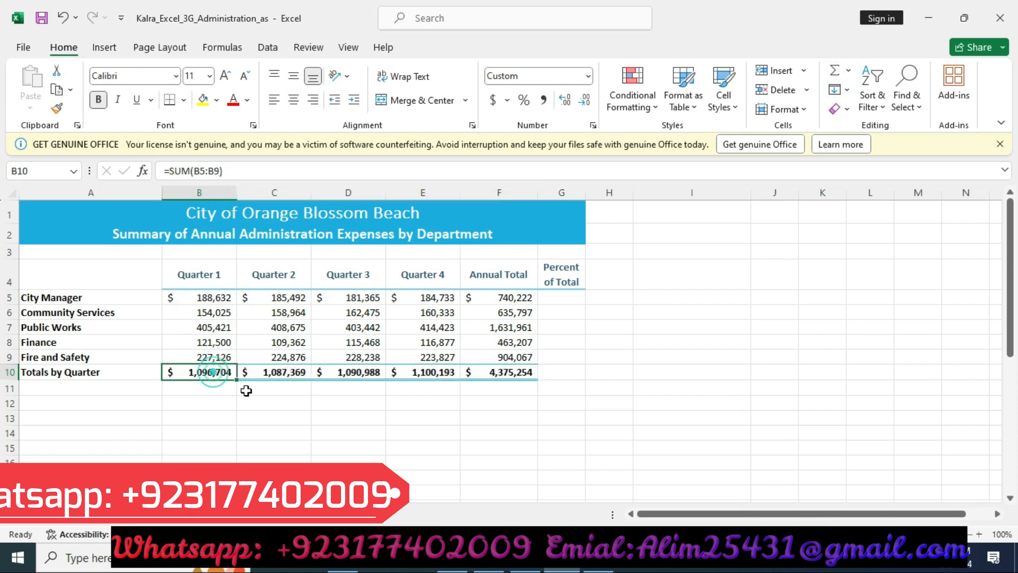
{"action": "left_click", "coordinate": [283, 372]}
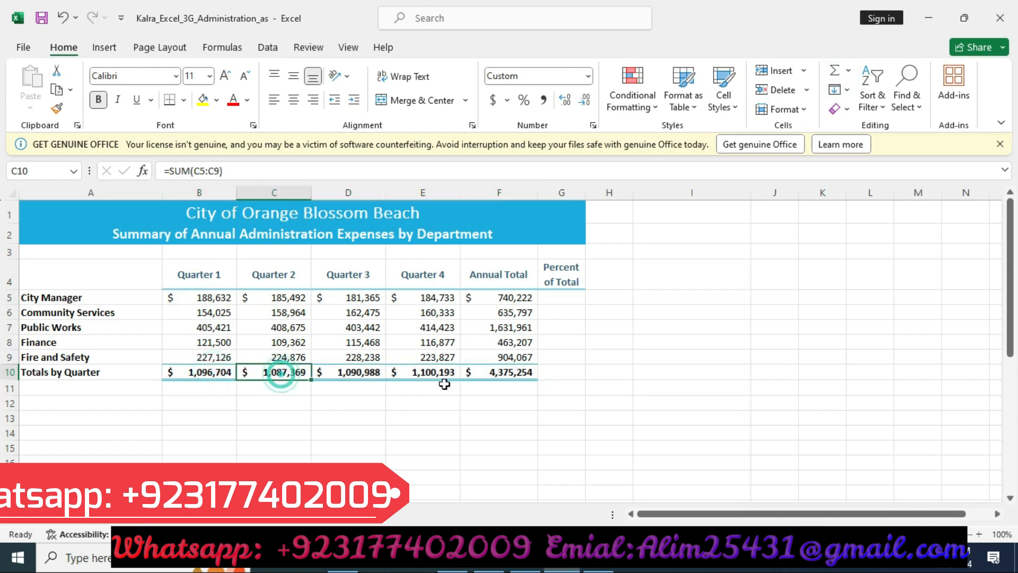
{"action": "left_click", "coordinate": [374, 373]}
{"action": "left_click", "coordinate": [433, 385]}
{"action": "left_click", "coordinate": [485, 373]}
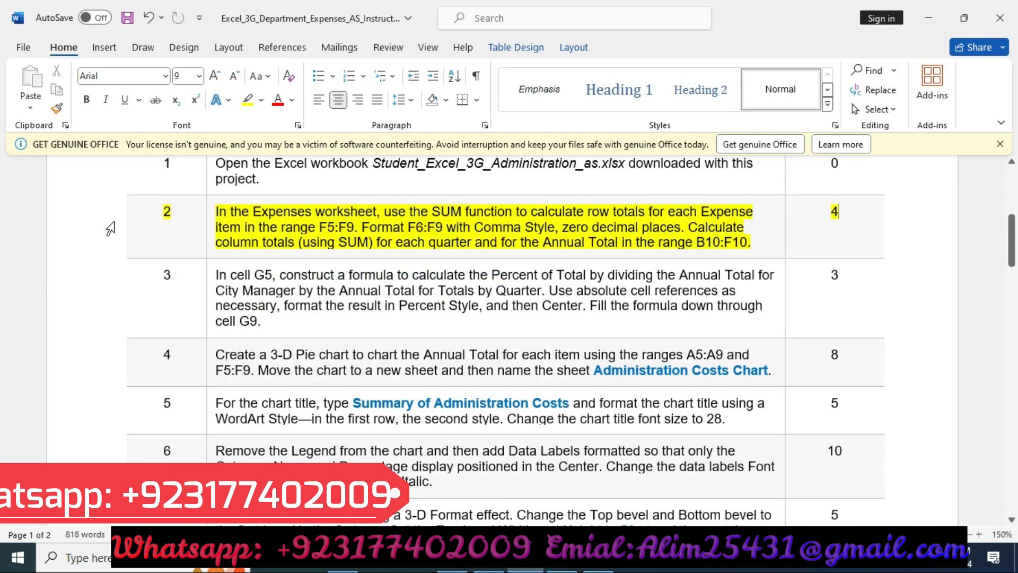
- In the Word instructions table, remove the highlight from the step 2 row and highlight the step 3 row in yellow
{"action": "left_click", "coordinate": [112, 220]}
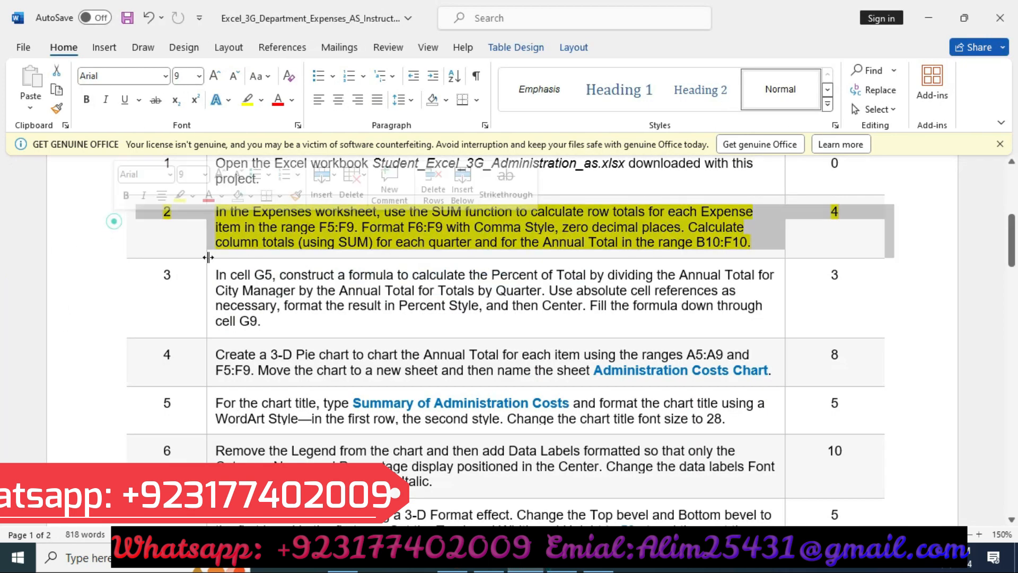
{"action": "left_click", "coordinate": [180, 196]}
{"action": "left_click", "coordinate": [85, 300]}
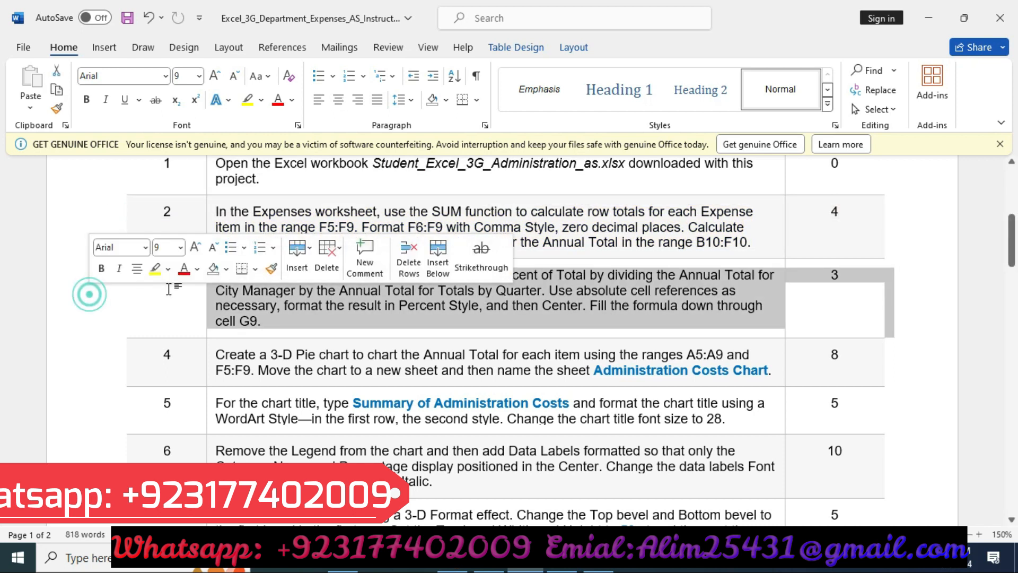
{"action": "left_click", "coordinate": [149, 266]}
- Switch to the Excel workbook and enter the formula =F5/F10 in cell G5 for City Manager's Percent of Total
{"action": "scroll", "coordinate": [328, 354], "scroll_direction": "down", "scroll_amount": 1}
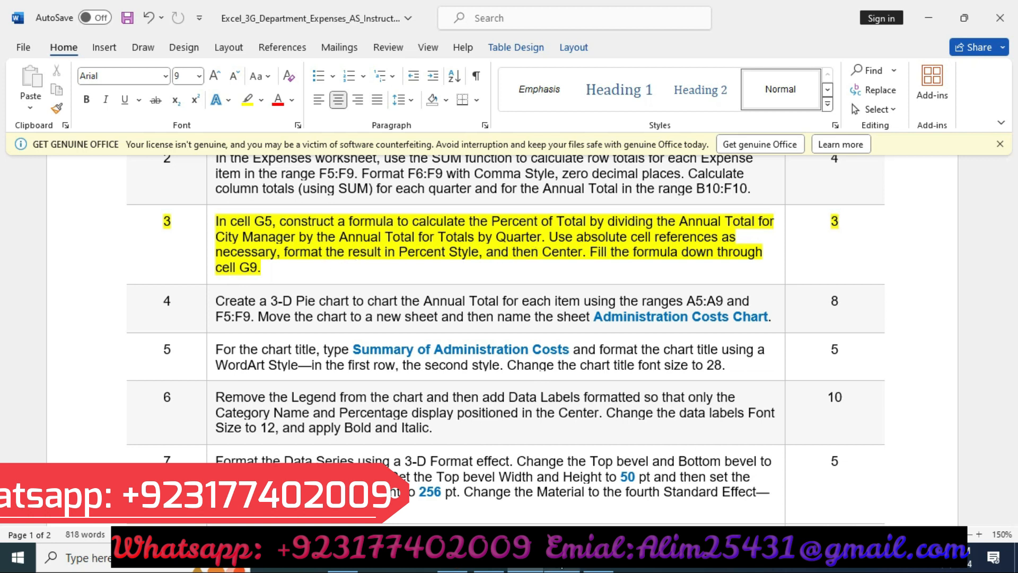
{"action": "key", "text": "alt+Tab"}
{"action": "left_click", "coordinate": [564, 298]}
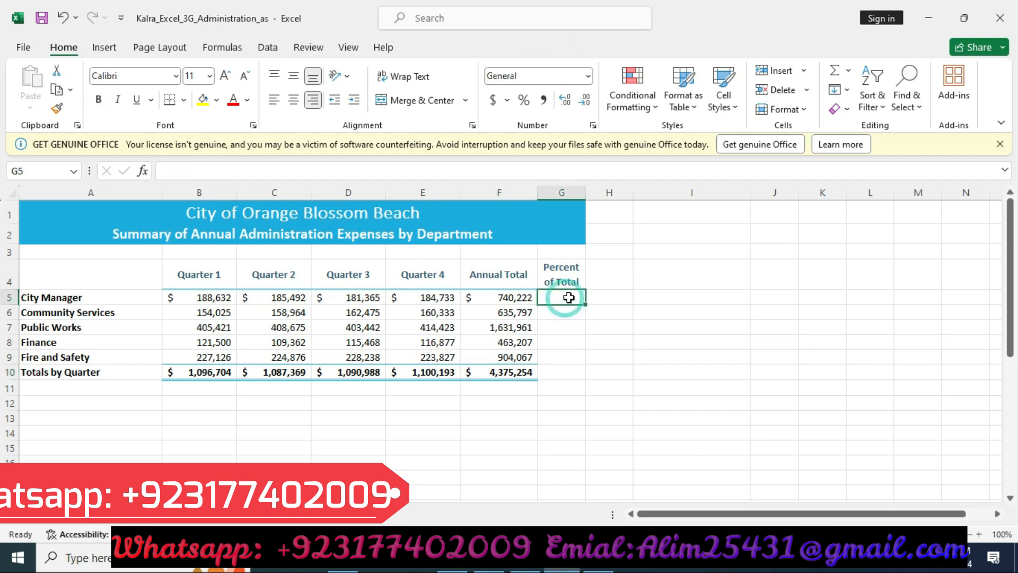
{"action": "type", "text": "="}
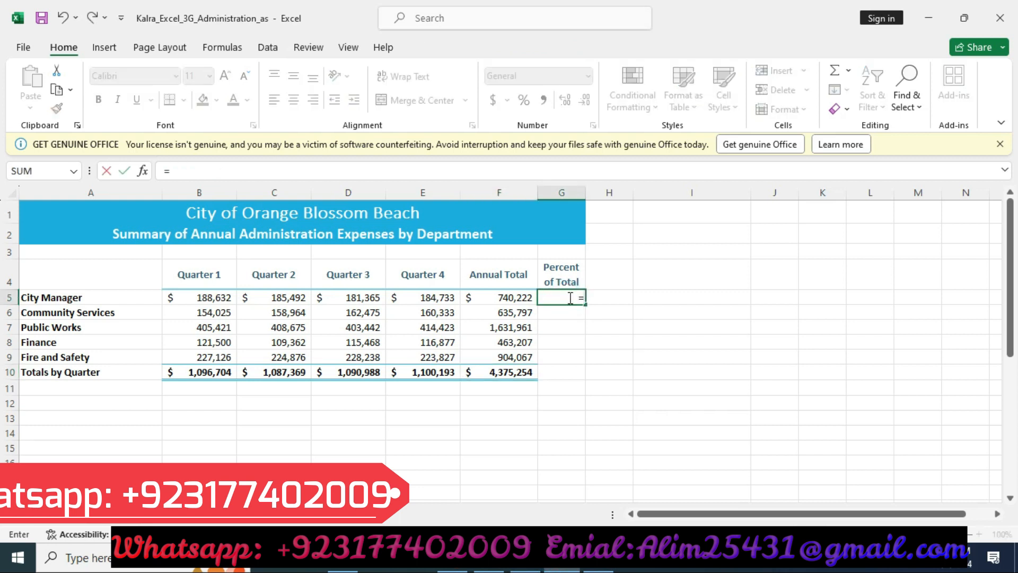
{"action": "left_click", "coordinate": [499, 297]}
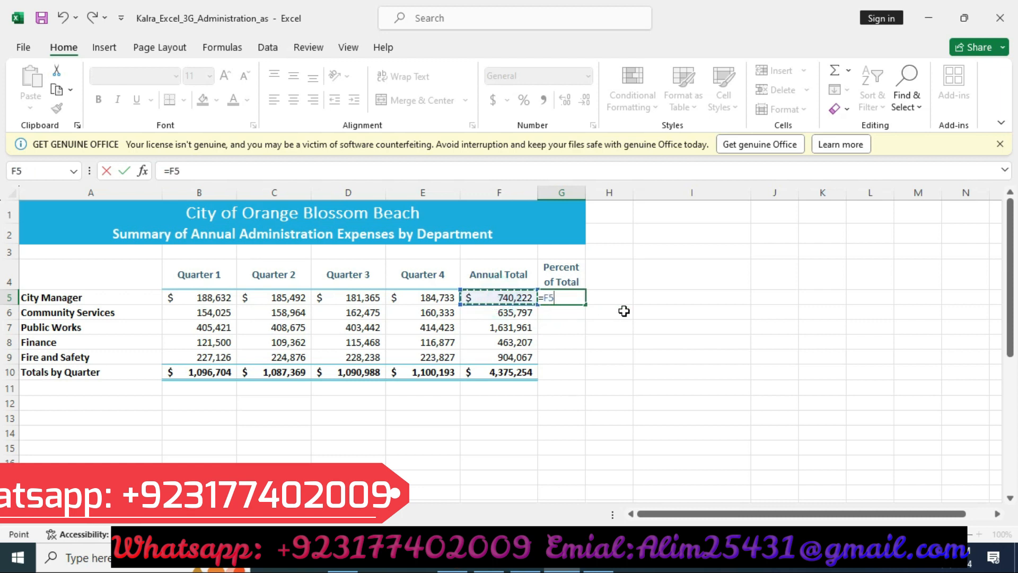
{"action": "type", "text": "."}
{"action": "left_click", "coordinate": [518, 373]}
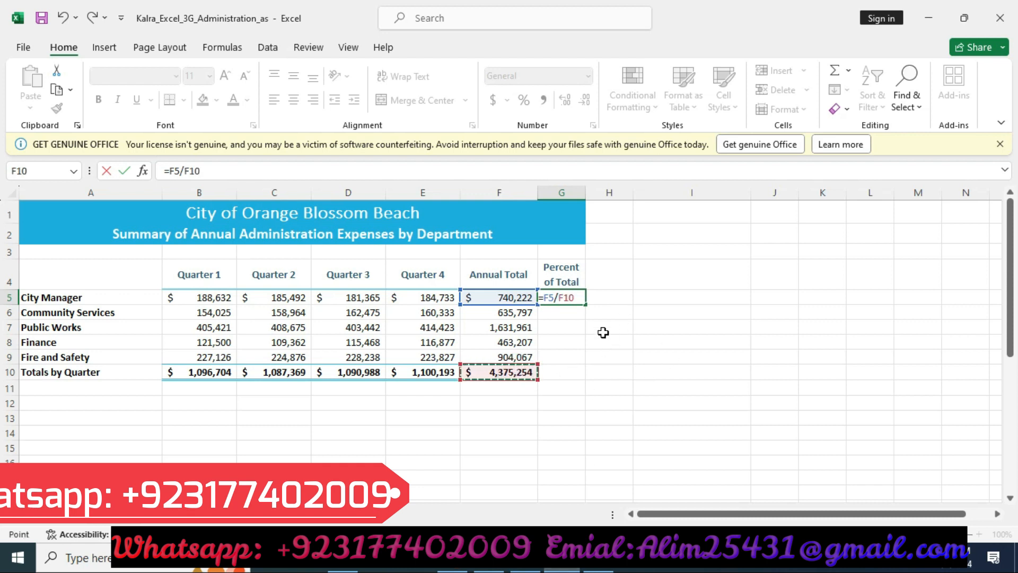
{"action": "key", "text": "Return"}
{"action": "left_click", "coordinate": [554, 297]}
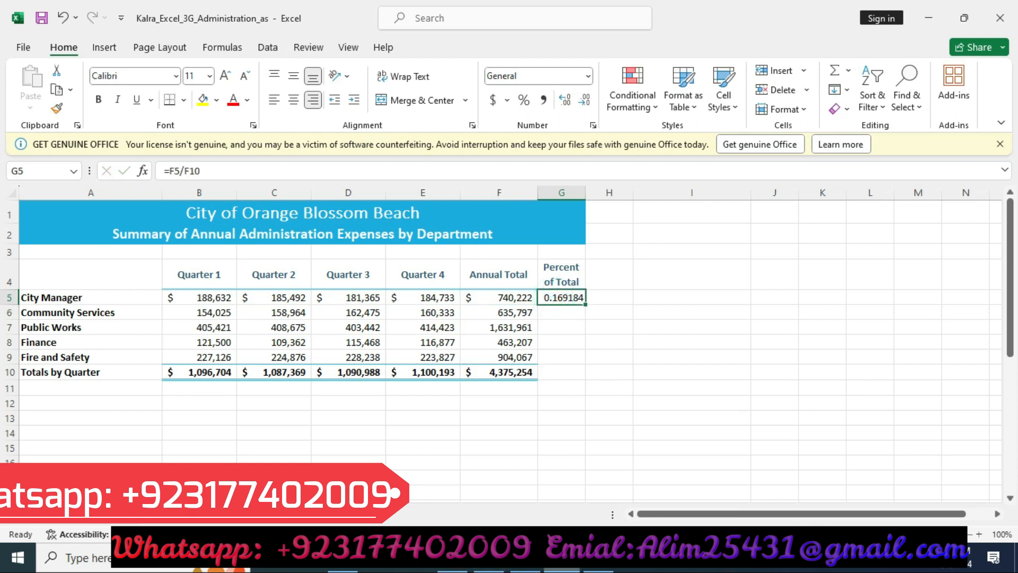
- Recheck the step 3 instructions in Word, and make the F10 reference absolute in Excel's G5 formula, giving =F5/$F$10
{"action": "left_click", "coordinate": [529, 560]}
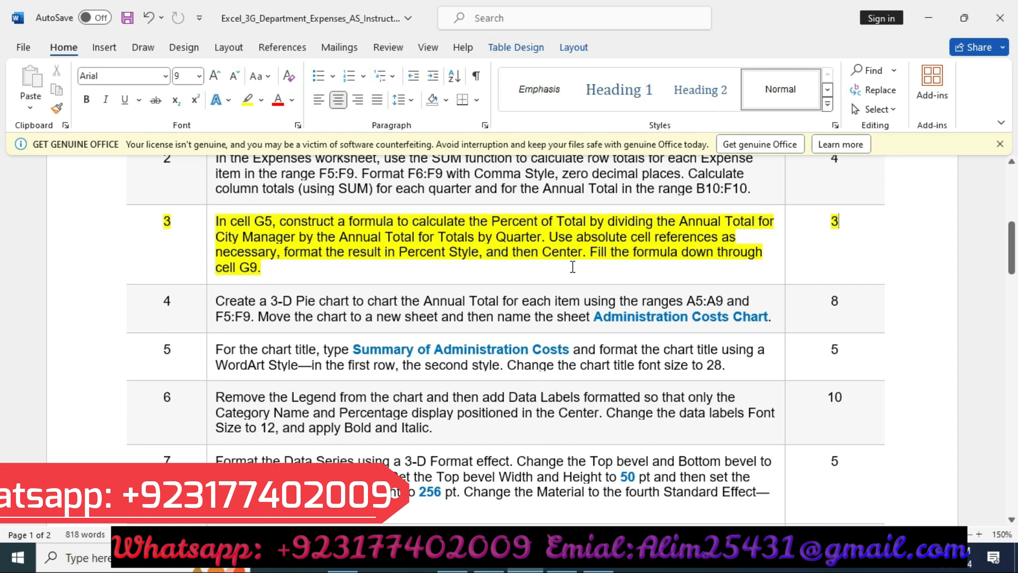
{"action": "left_click", "coordinate": [562, 560]}
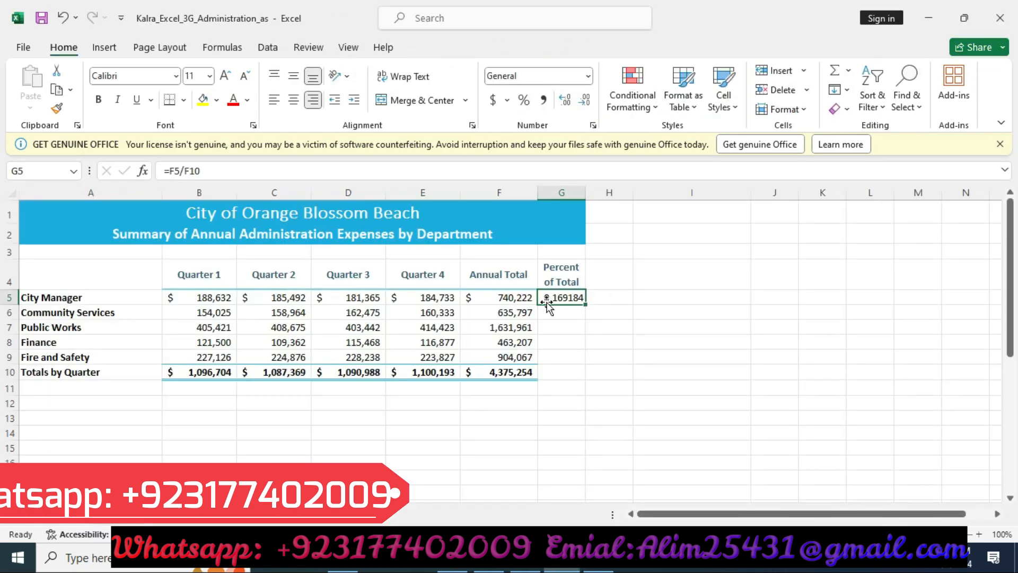
{"action": "left_click", "coordinate": [189, 171]}
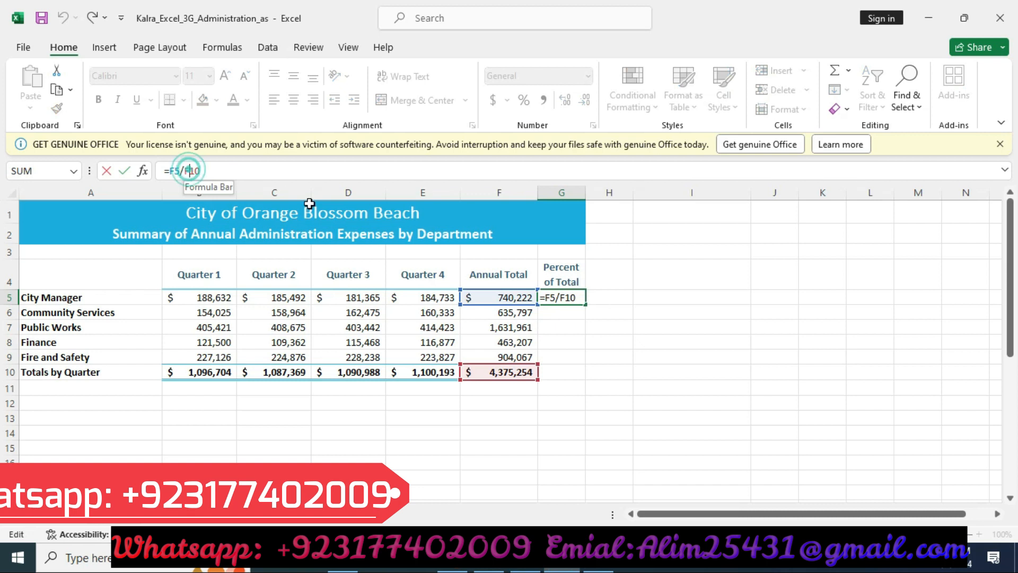
{"action": "key", "text": "F4"}
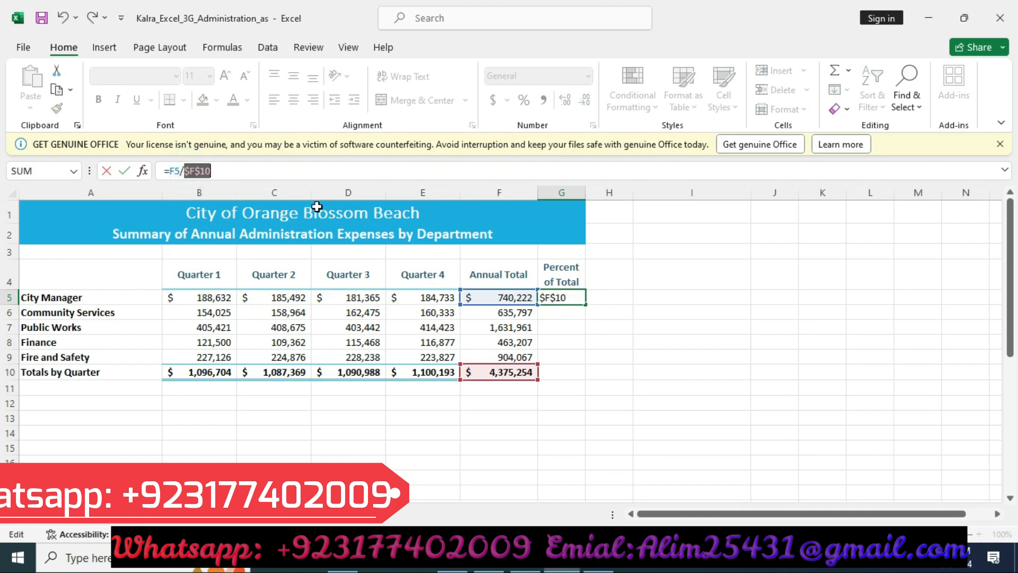
{"action": "key", "text": "Return"}
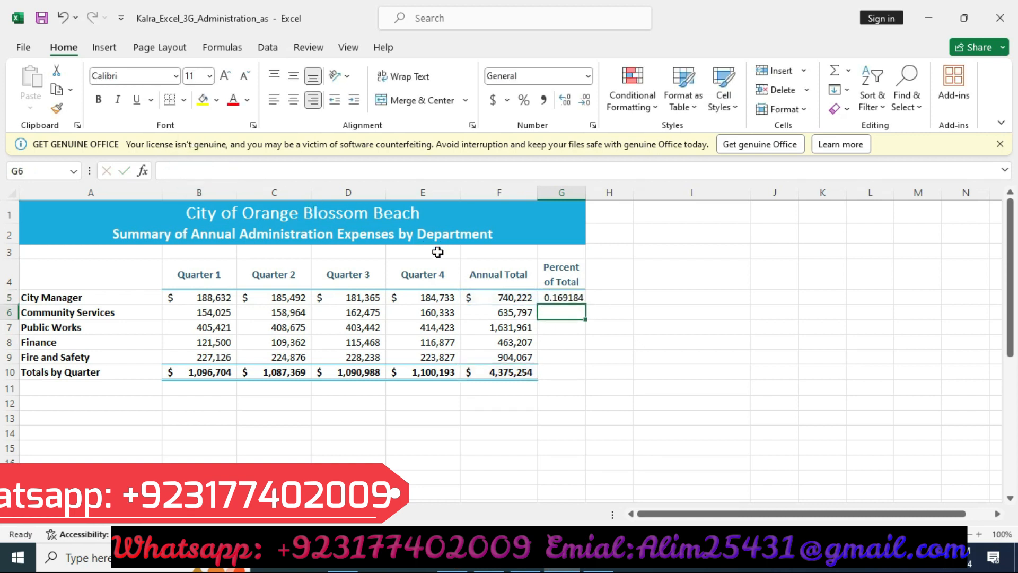
- Format the City Manager result in G5 as a Percentage with 2 decimal places
{"action": "left_click", "coordinate": [554, 295]}
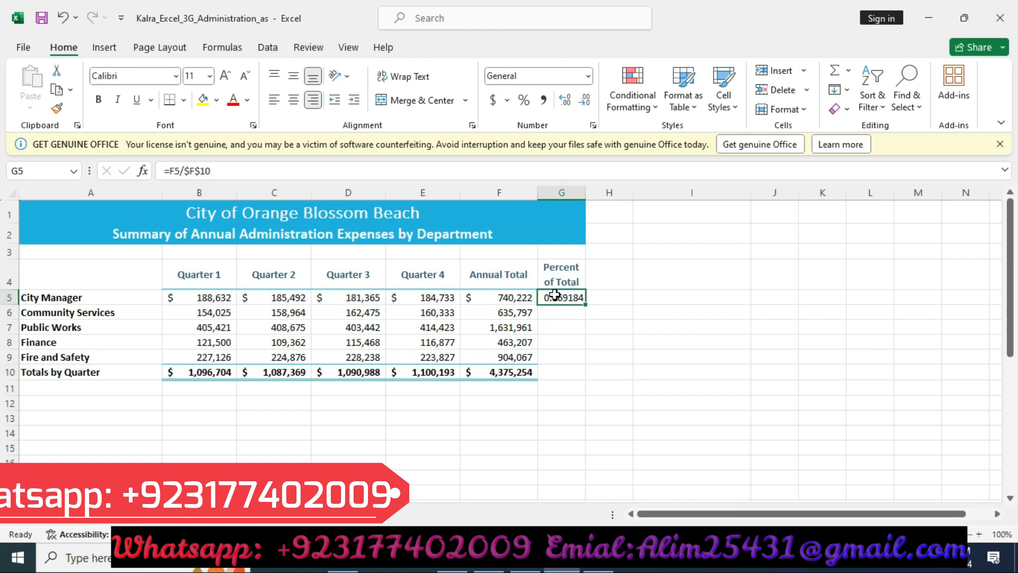
{"action": "key", "text": "ctrl+1"}
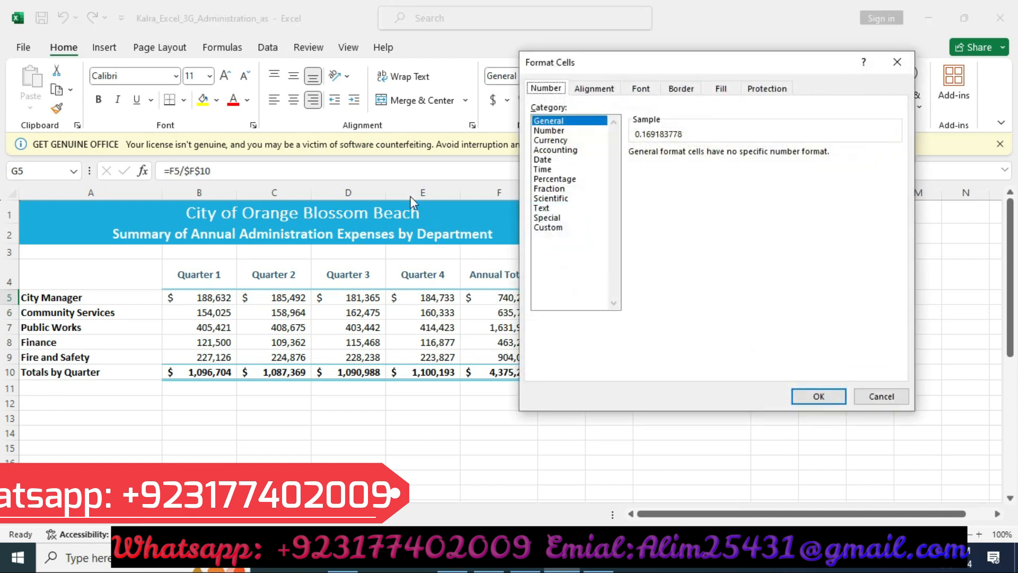
{"action": "left_click", "coordinate": [565, 179]}
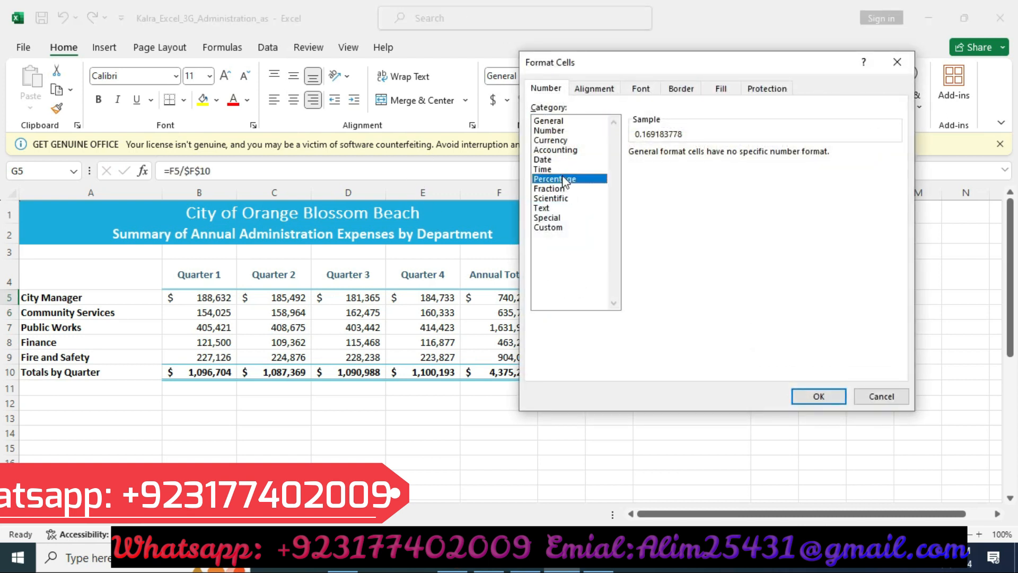
{"action": "left_click", "coordinate": [810, 398]}
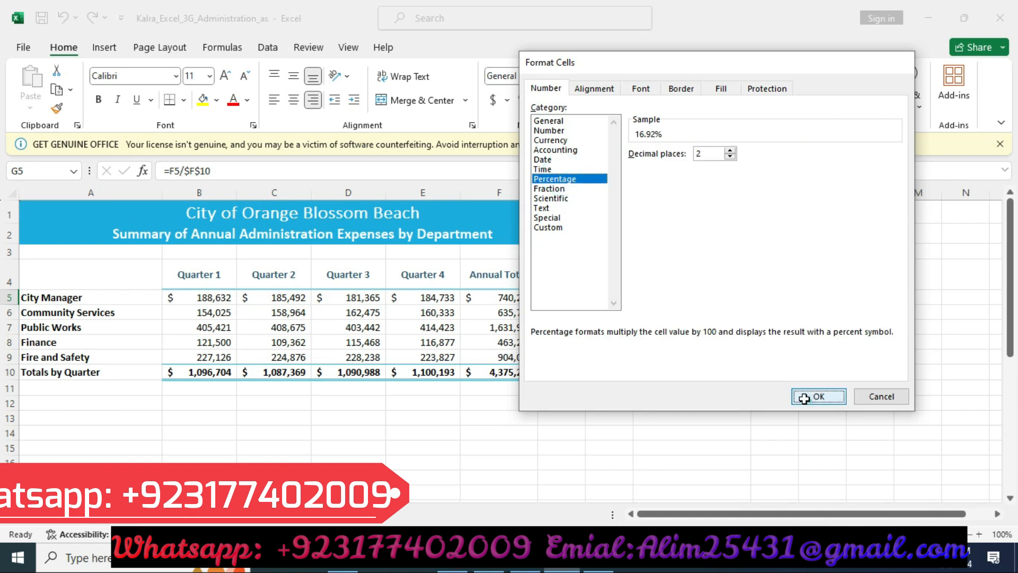
- Check step 3 in Word again, and in Excel center G5 horizontally and fill its formula down through G9
{"action": "left_click", "coordinate": [524, 560]}
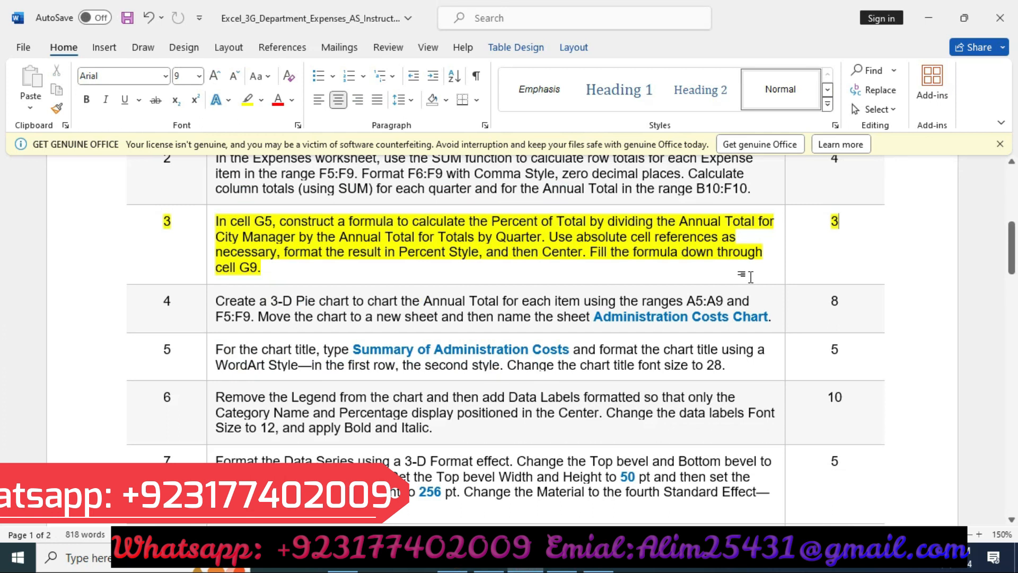
{"action": "key", "text": "alt+Tab"}
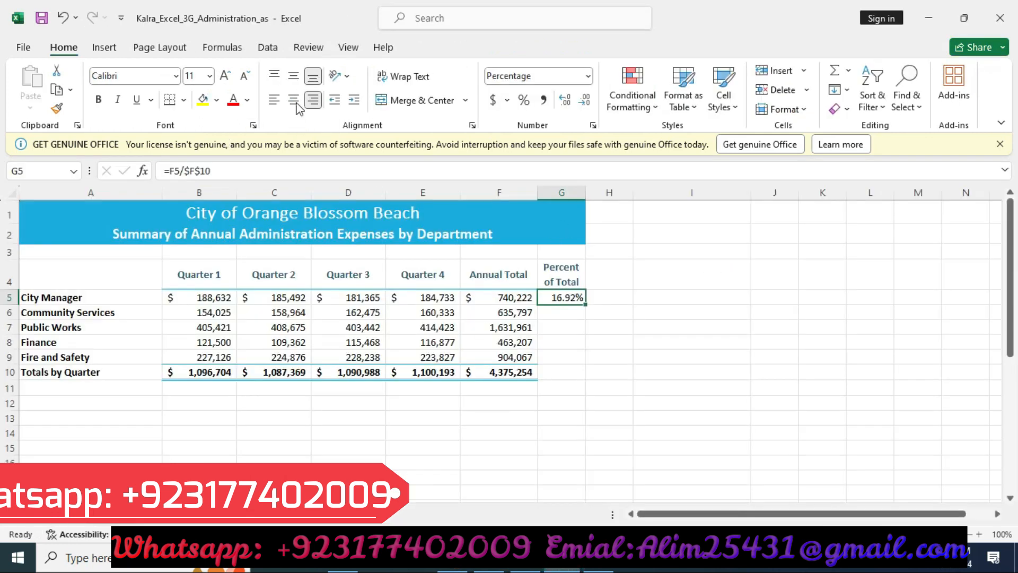
{"action": "left_click", "coordinate": [294, 100]}
{"action": "left_click_drag", "start_coordinate": [587, 304], "coordinate": [580, 356]}
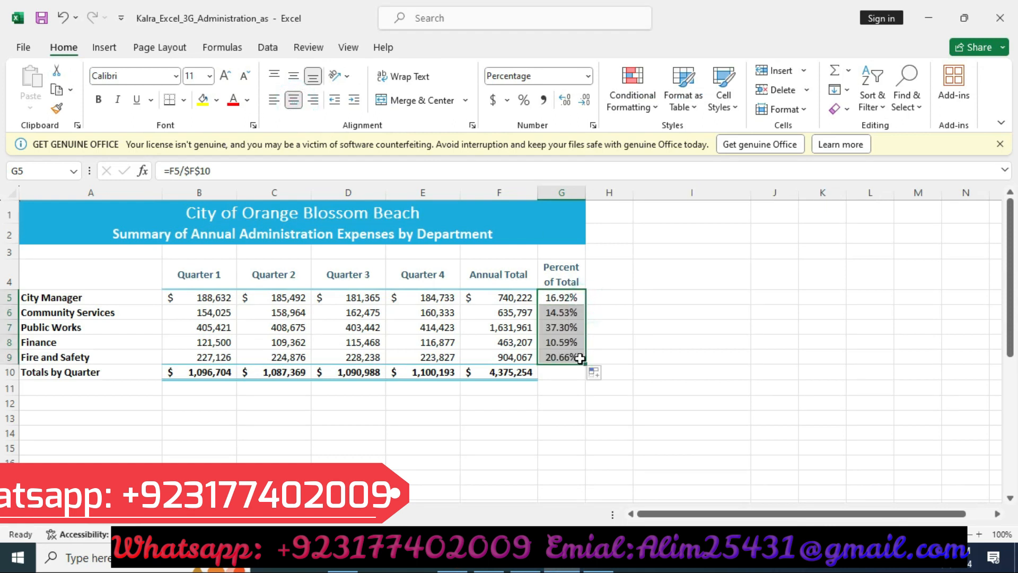
- Switch to the Word instructions, change the yellow highlight from the step 3 row to the step 4 row, and return to the Excel workbook
{"action": "left_click", "coordinate": [525, 558]}
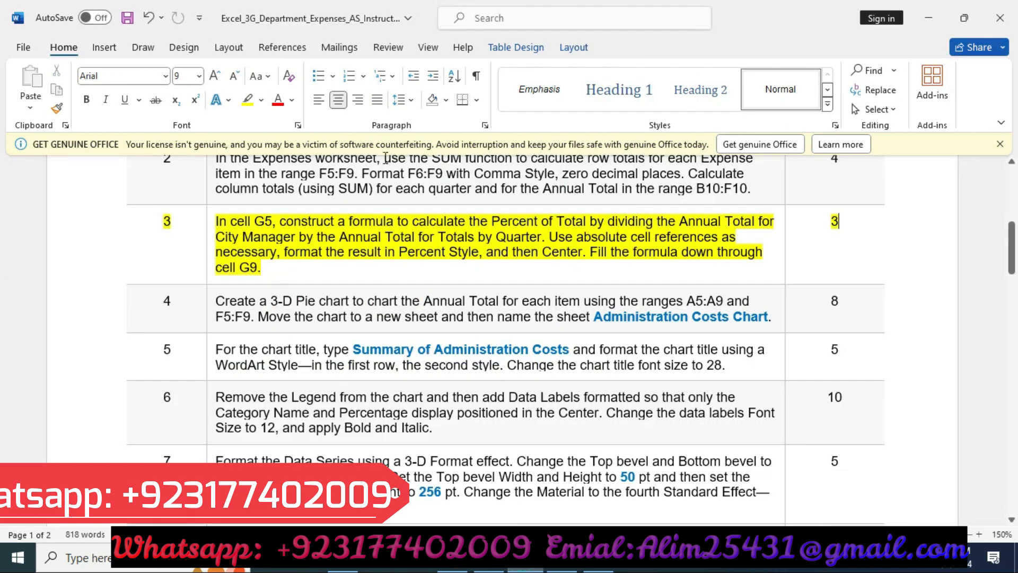
{"action": "left_click", "coordinate": [102, 223]}
{"action": "left_click", "coordinate": [168, 200]}
{"action": "scroll", "coordinate": [171, 216], "scroll_direction": "down", "scroll_amount": 3}
{"action": "scroll", "coordinate": [100, 205], "scroll_direction": "up", "scroll_amount": 3}
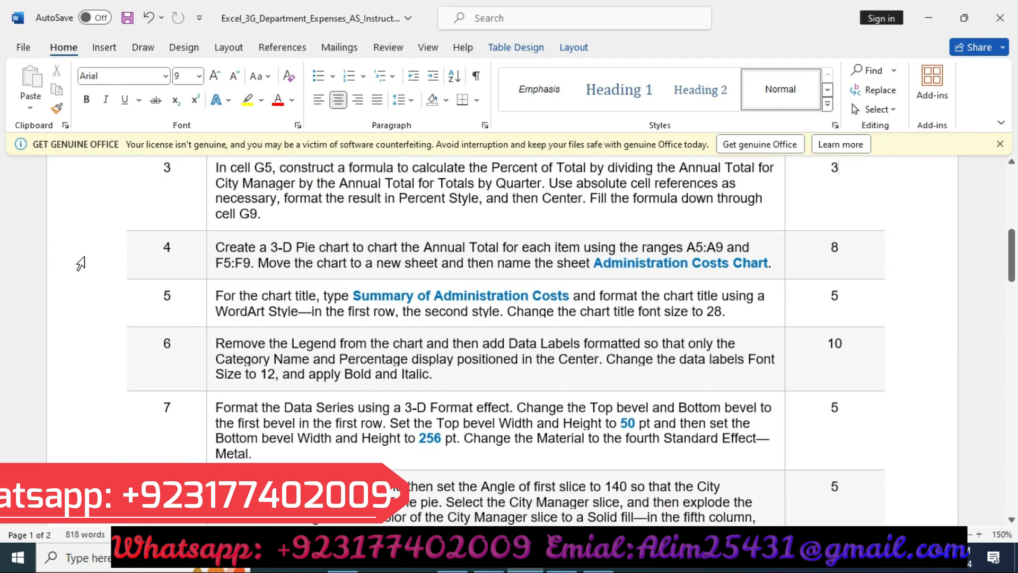
{"action": "left_click", "coordinate": [82, 255]}
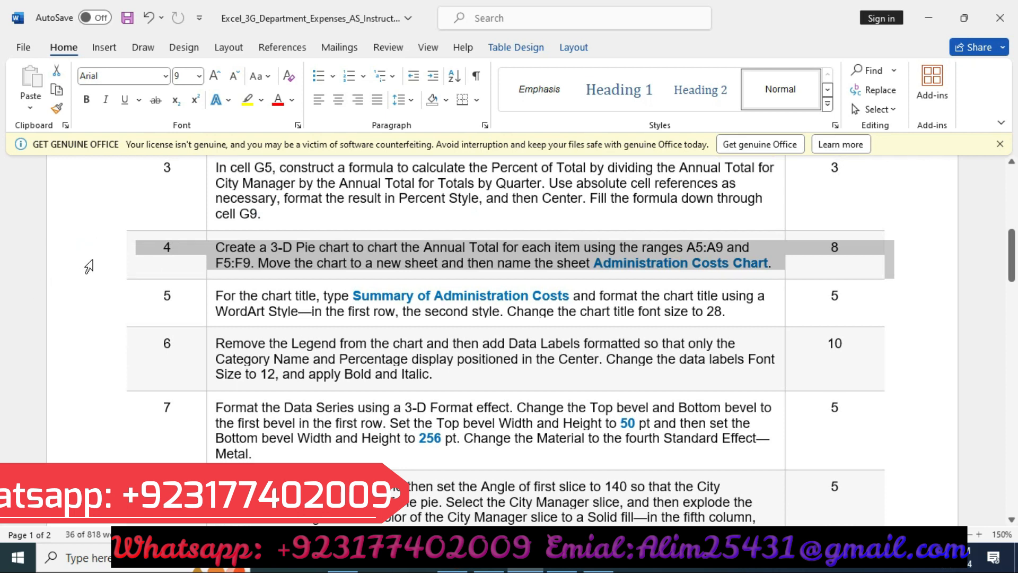
{"action": "right_click", "coordinate": [91, 261]}
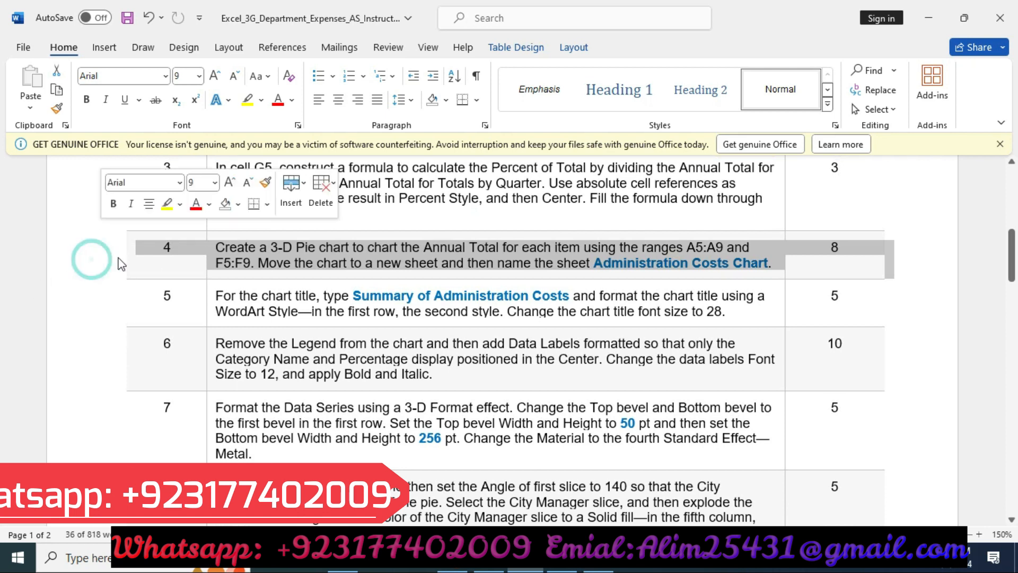
{"action": "left_click", "coordinate": [167, 203]}
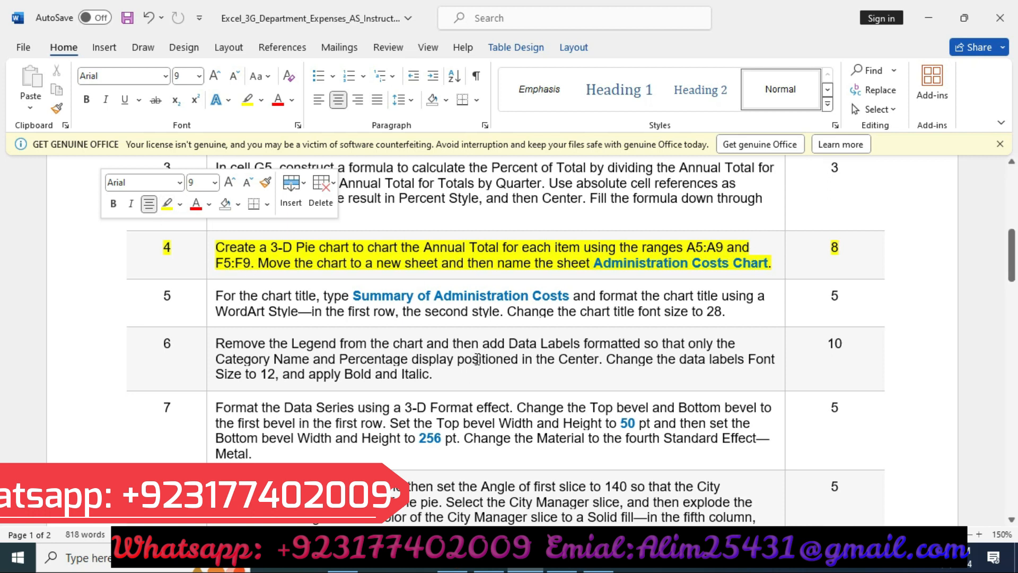
{"action": "left_click", "coordinate": [562, 559]}
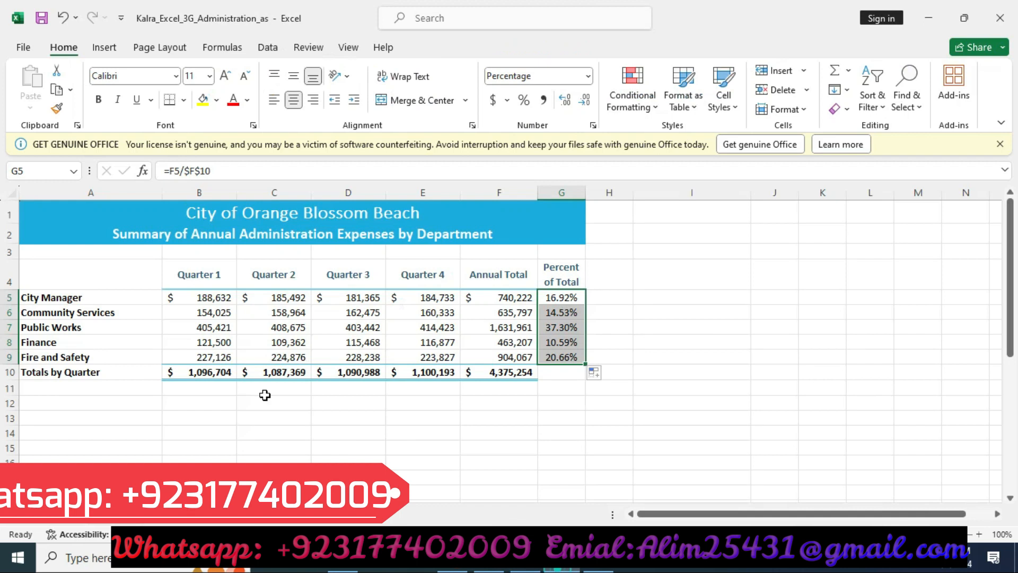
{"action": "left_click", "coordinate": [82, 300]}
{"action": "left_click_drag", "start_coordinate": [83, 300], "coordinate": [100, 357]}
{"action": "left_click", "coordinate": [521, 298], "text": "ctrl"}
{"action": "left_click", "coordinate": [521, 298]}
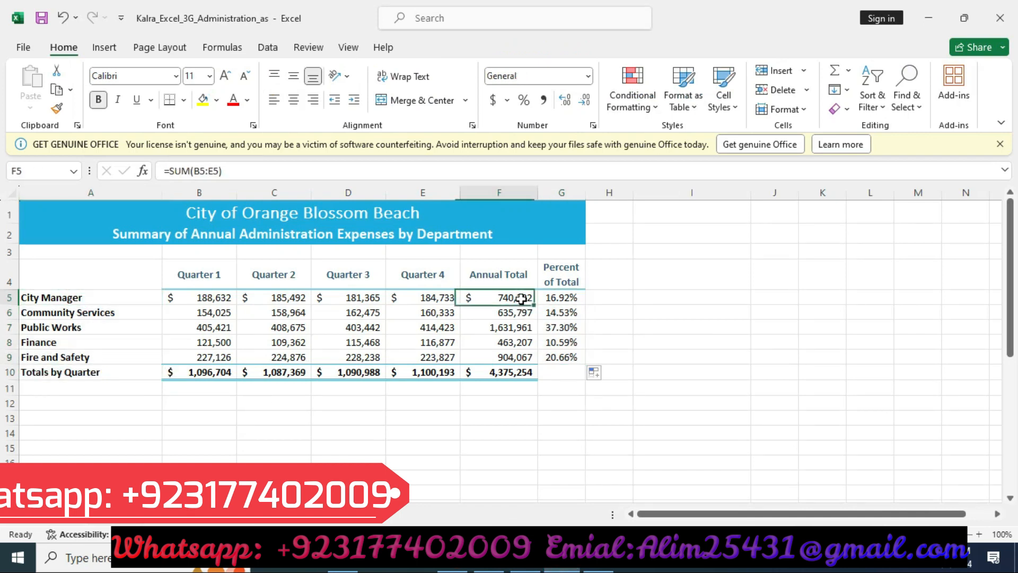
- Insert a 3-D Pie chart from the department names in A5:A9 and the annual totals in F5:F9
{"action": "left_click_drag", "start_coordinate": [66, 297], "coordinate": [80, 354]}
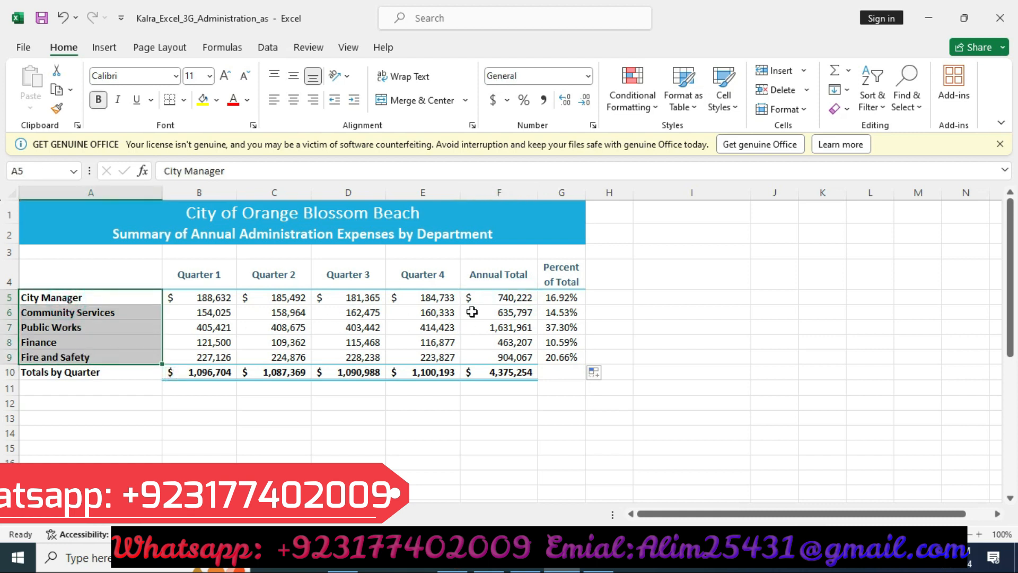
{"action": "left_click_drag", "start_coordinate": [496, 298], "coordinate": [495, 354]}
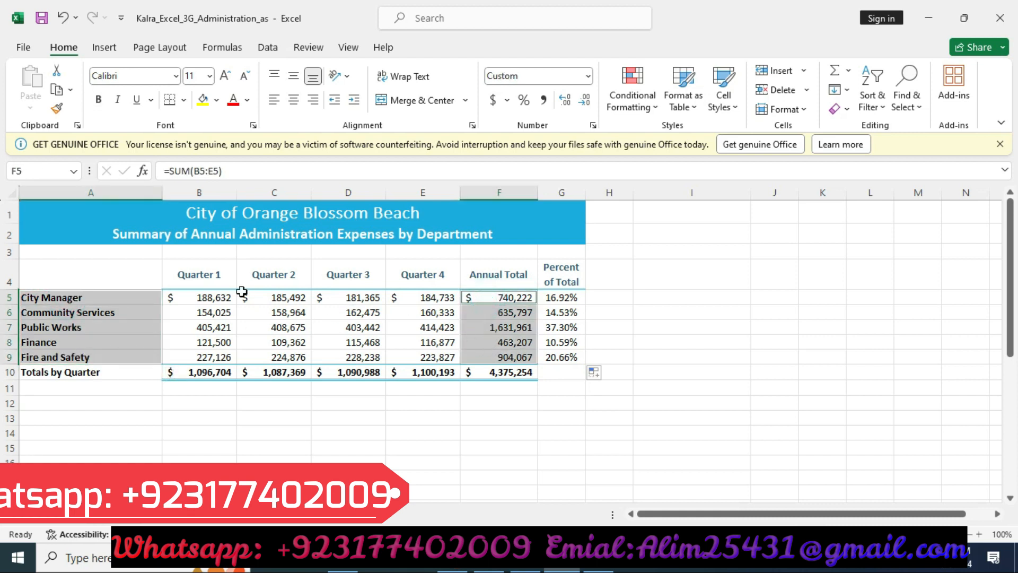
{"action": "left_click", "coordinate": [105, 47]}
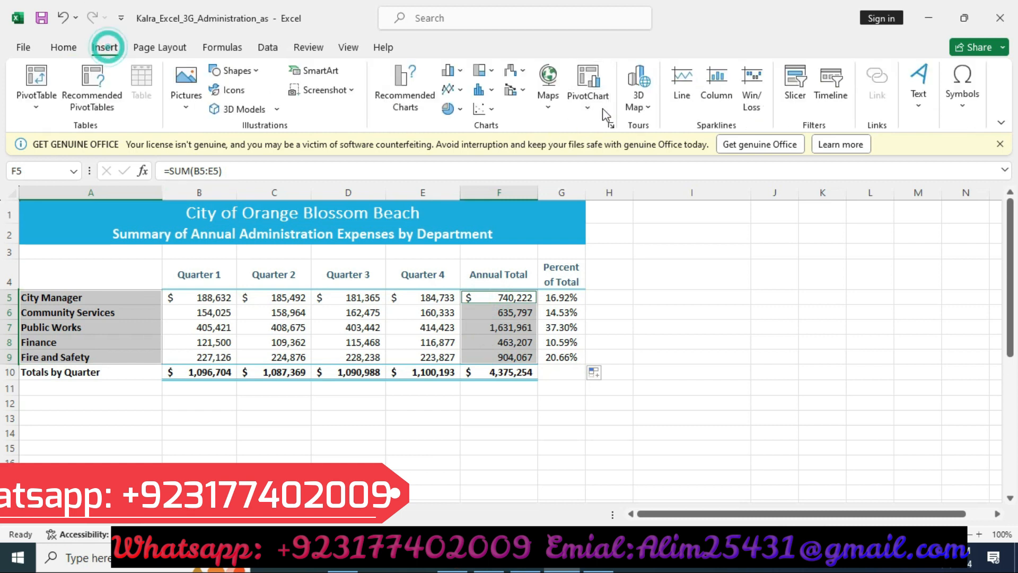
{"action": "left_click", "coordinate": [457, 113]}
{"action": "left_click", "coordinate": [459, 238]}
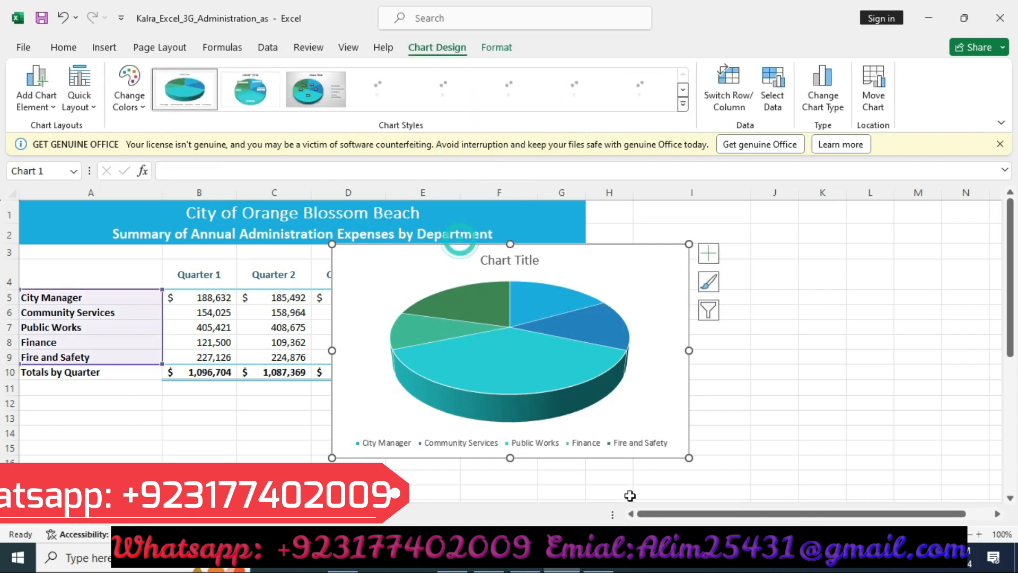
- Copy the sheet name Administration Costs Chart from step 4 of the Word instructions and return to the Excel workbook
{"action": "left_click", "coordinate": [530, 565]}
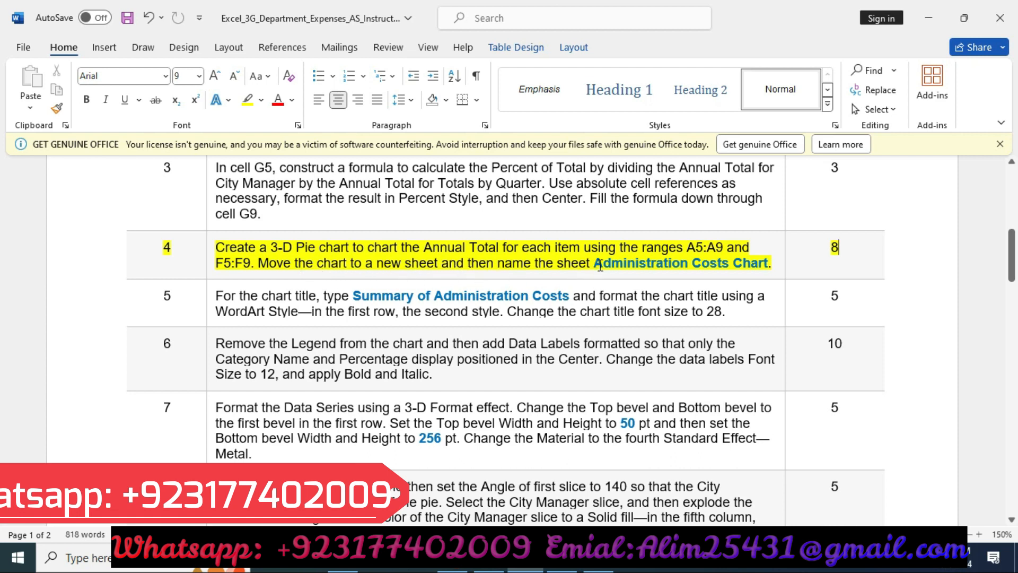
{"action": "left_click_drag", "start_coordinate": [595, 263], "coordinate": [767, 263]}
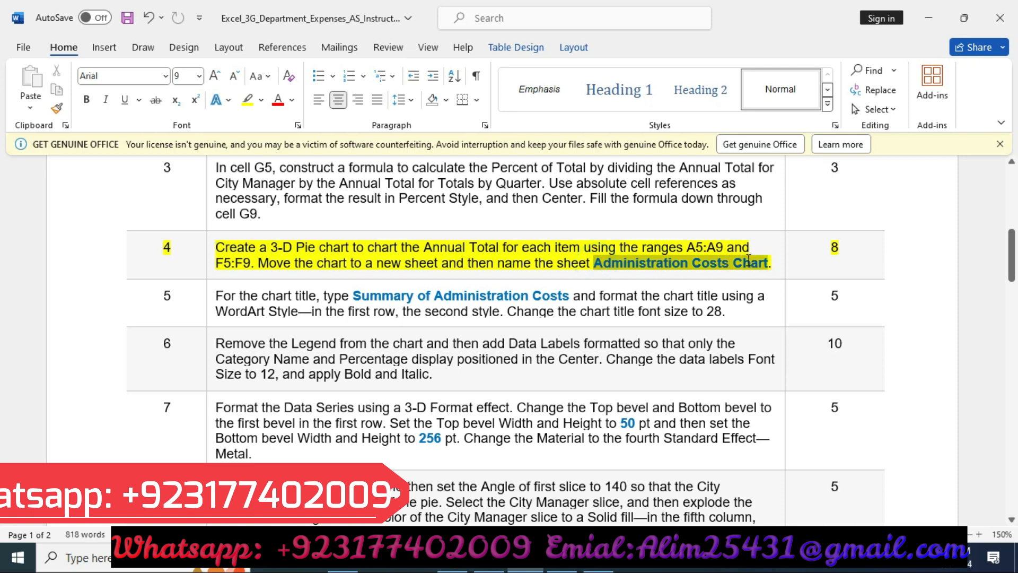
{"action": "key", "text": "ctrl+c"}
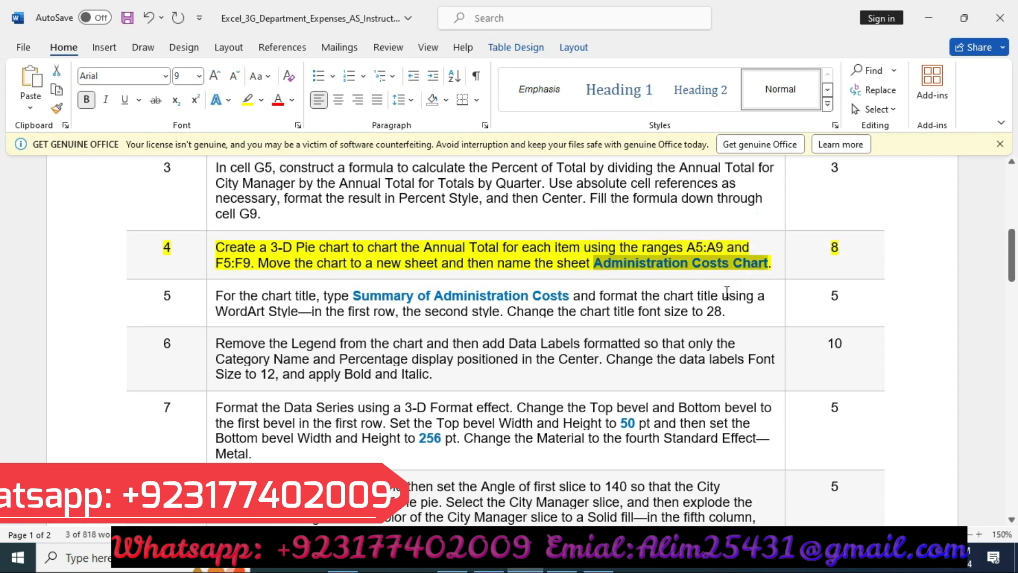
{"action": "left_click", "coordinate": [562, 560]}
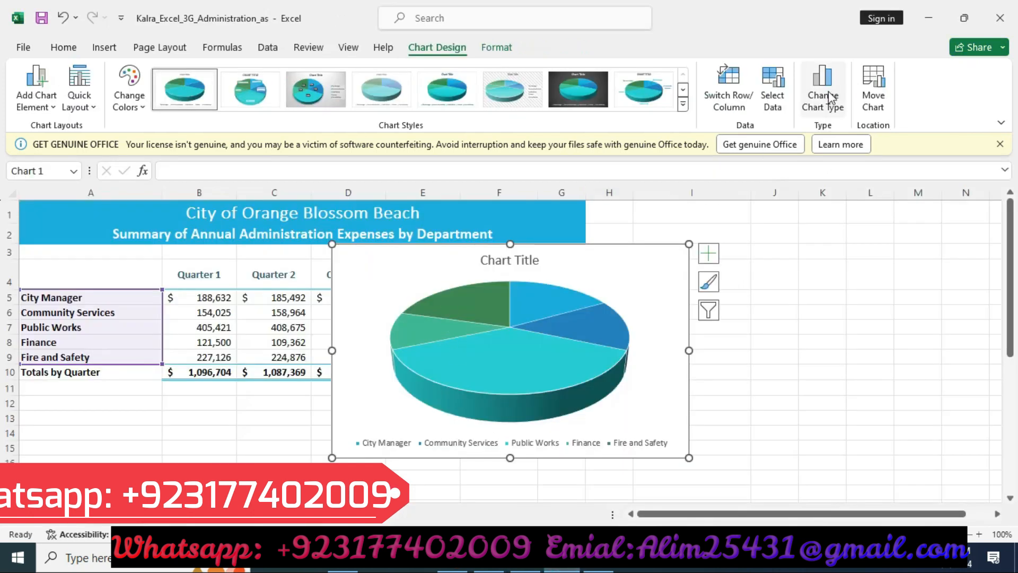
- Move the pie chart to a new sheet named Administration Costs Chart
{"action": "left_click", "coordinate": [872, 96]}
{"action": "left_click", "coordinate": [617, 218]}
{"action": "double_click", "coordinate": [718, 218]}
{"action": "key", "text": "BackSpace"}
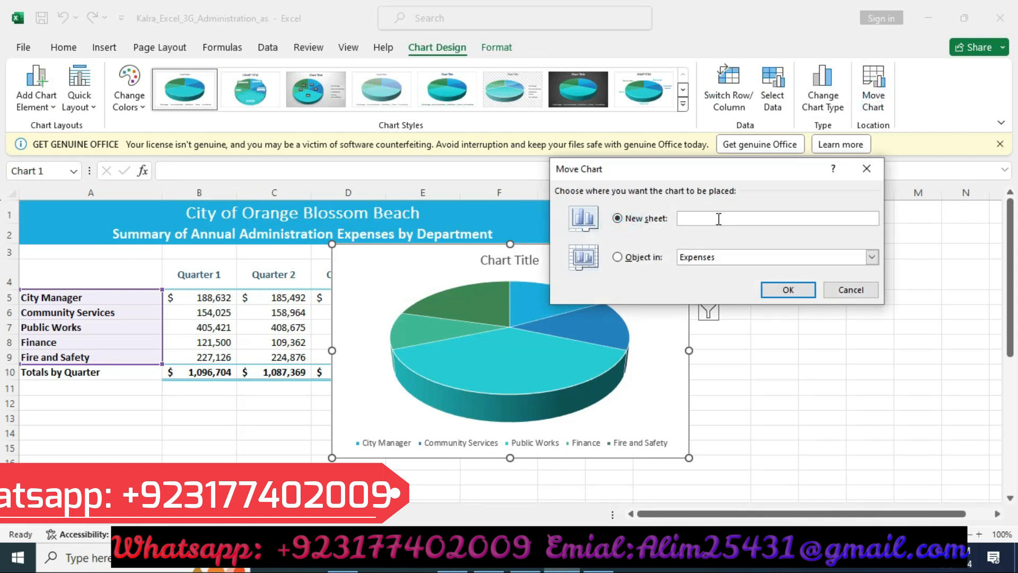
{"action": "key", "text": "ctrl+v"}
{"action": "left_click", "coordinate": [788, 290]}
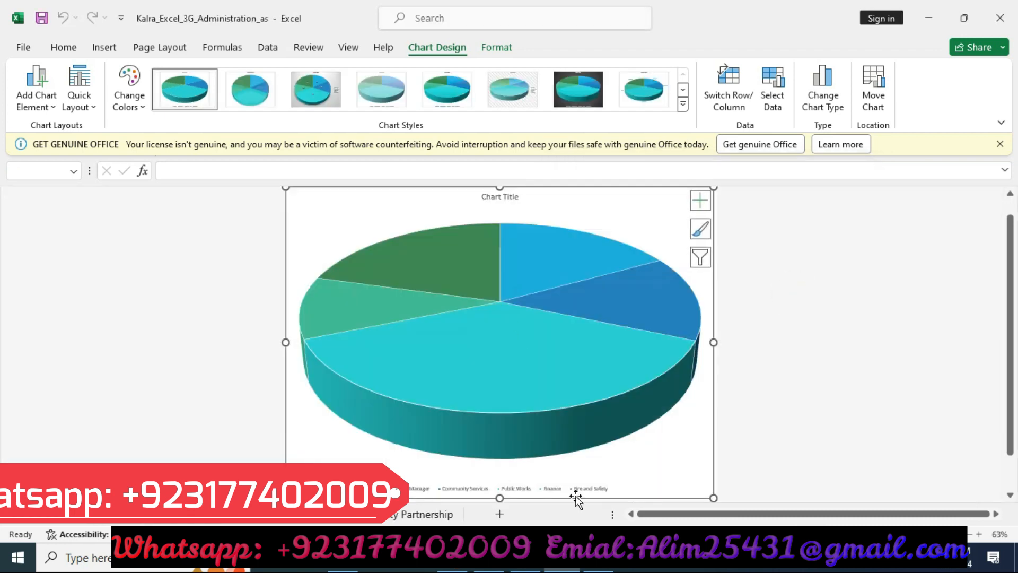
- Switch to the Word instructions, remove the highlight from the step 4 row, and highlight the step 5 row in yellow
{"action": "key", "text": "alt+Tab"}
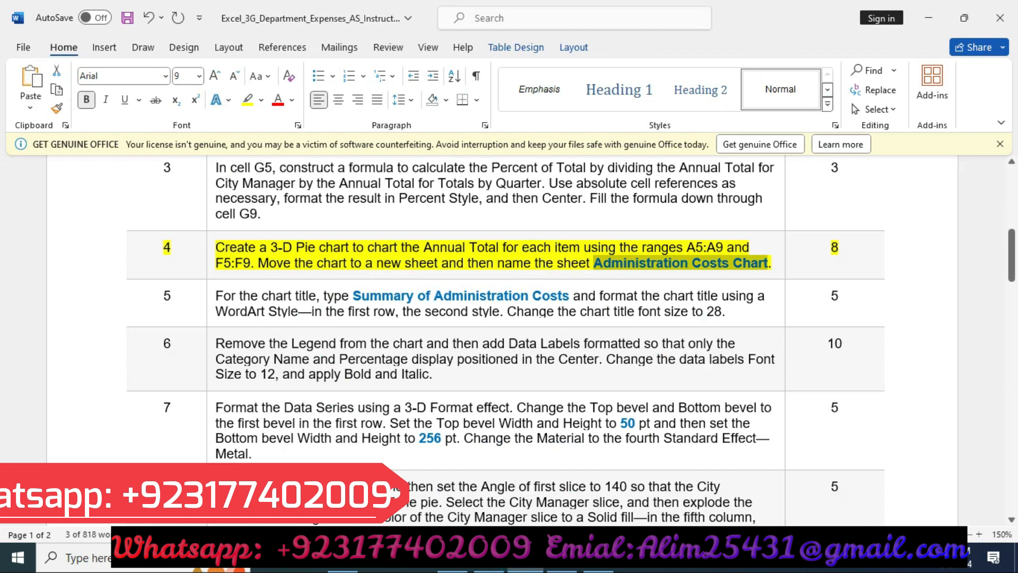
{"action": "left_click", "coordinate": [75, 261]}
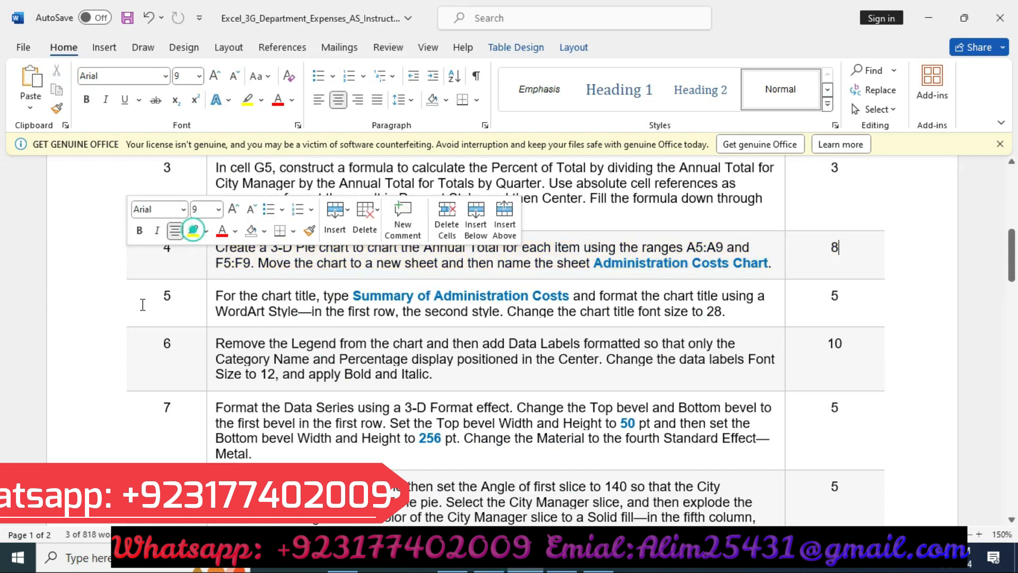
{"action": "left_click", "coordinate": [106, 296]}
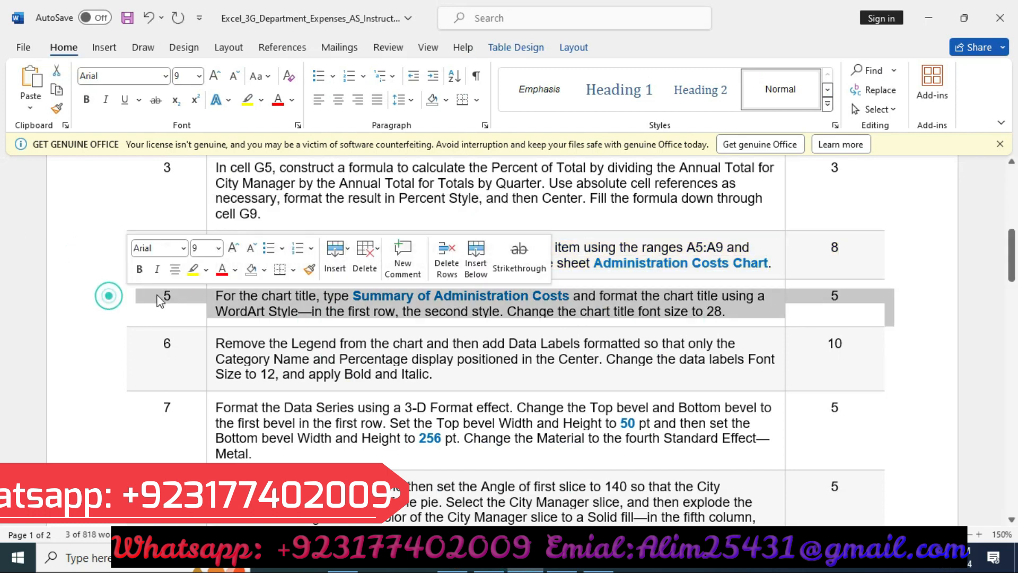
{"action": "left_click", "coordinate": [193, 268]}
{"action": "scroll", "coordinate": [363, 262], "scroll_direction": "down", "scroll_amount": 1}
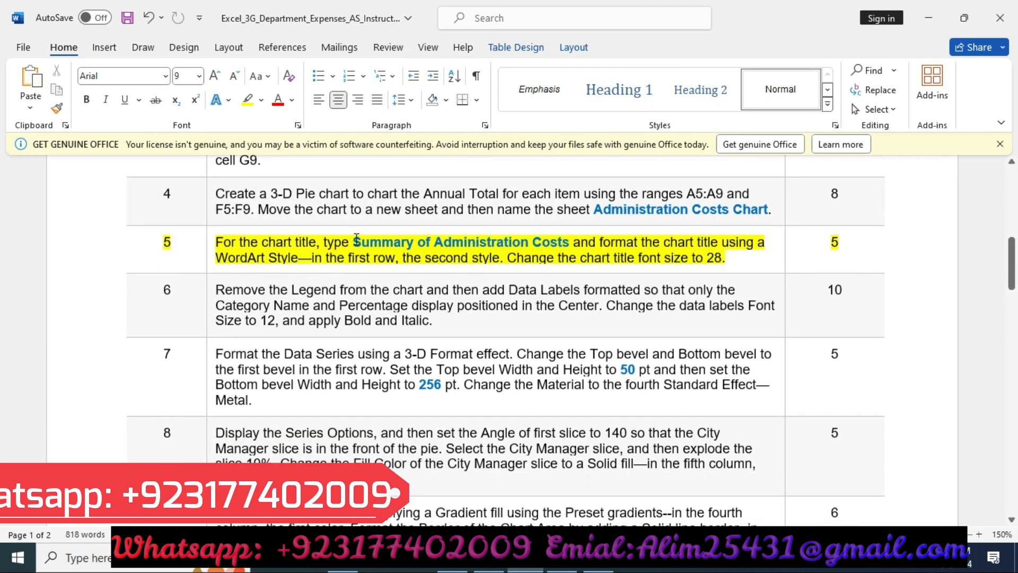
- Copy the title text Summary of Administration Costs from step 5 of the Word instructions and return to the Excel workbook
{"action": "left_click_drag", "start_coordinate": [353, 242], "coordinate": [555, 243]}
{"action": "key", "text": "ctrl+c"}
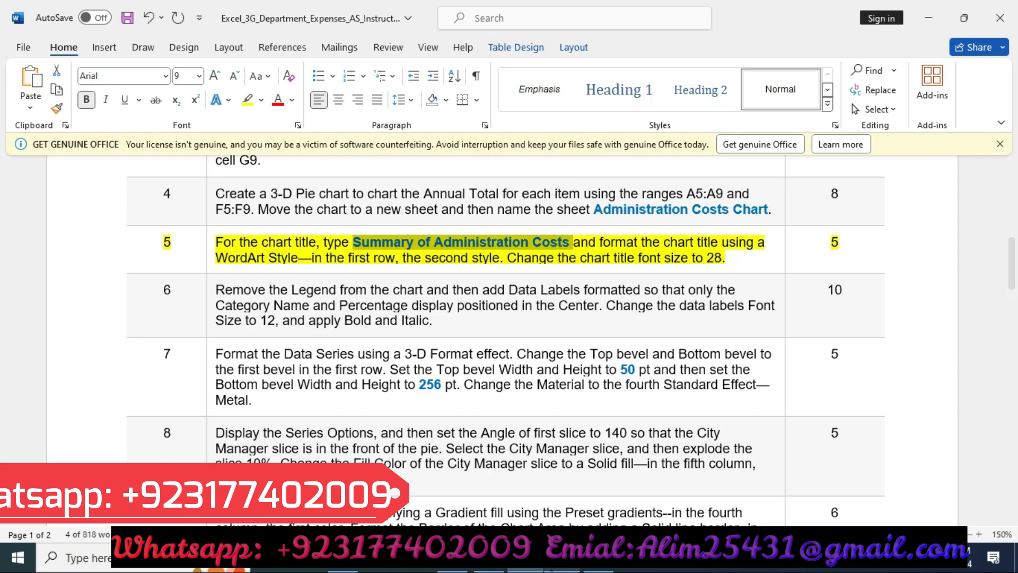
{"action": "left_click", "coordinate": [562, 558]}
- Replace the pie chart's placeholder title with the copied text Summary of Administration Costs
{"action": "left_click", "coordinate": [484, 196]}
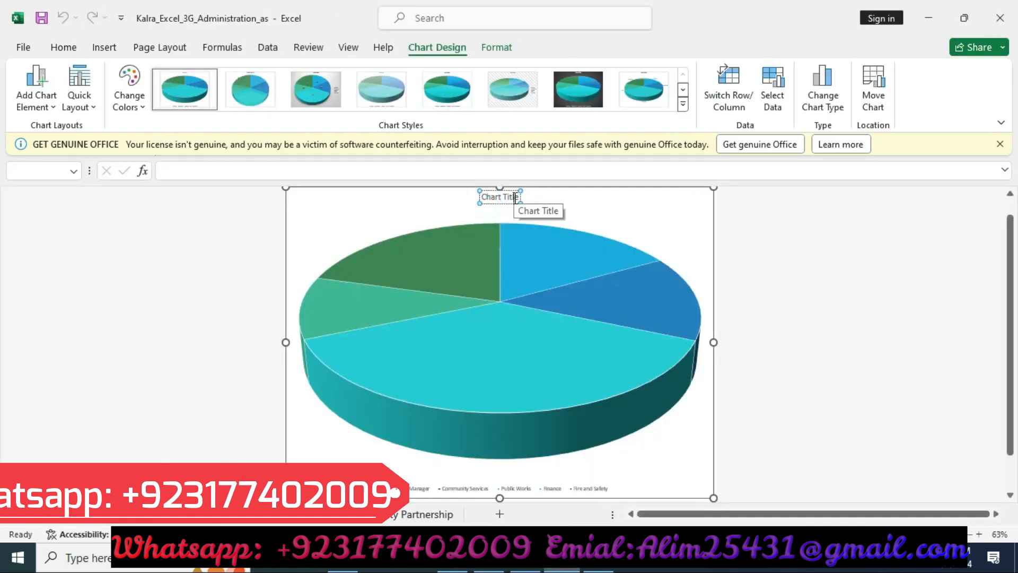
{"action": "left_click", "coordinate": [518, 196]}
{"action": "key", "text": "BackSpace"}
{"action": "key", "text": "BackSpace"}
{"action": "key", "text": "BackSpace"}
{"action": "key", "text": "BackSpace"}
{"action": "key", "text": "BackSpace"}
{"action": "key", "text": "BackSpace"}
{"action": "key", "text": "BackSpace"}
{"action": "key", "text": "BackSpace"}
{"action": "key", "text": "BackSpace"}
{"action": "key", "text": "BackSpace"}
{"action": "key", "text": "BackSpace"}
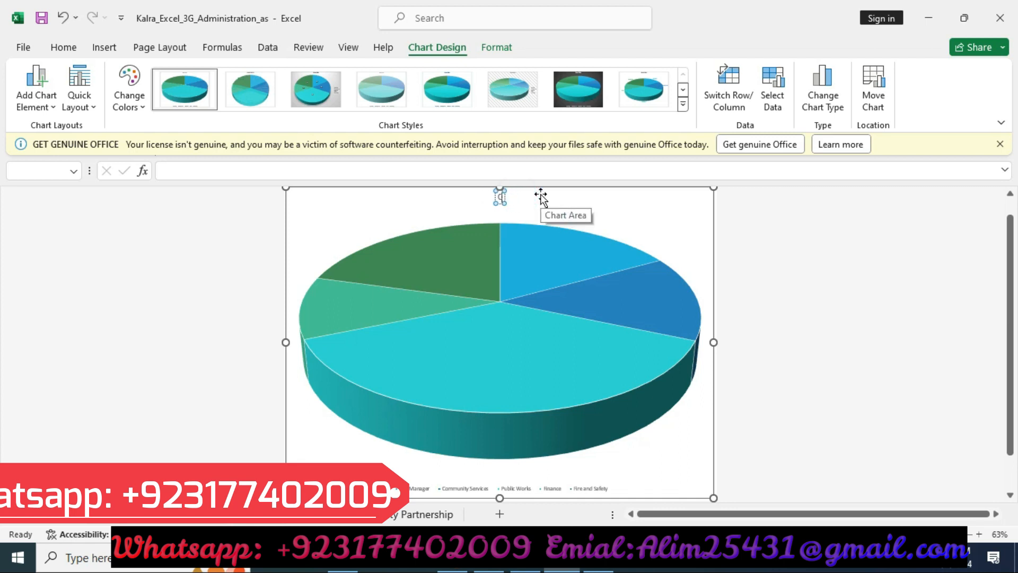
{"action": "key", "text": "ctrl+v"}
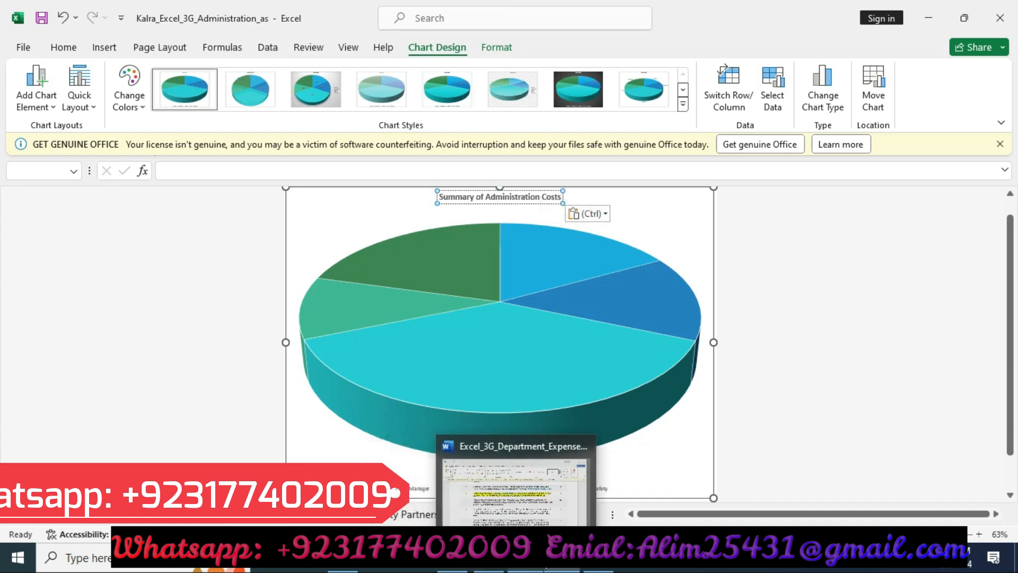
- Check step 5 in the Word instructions, then apply the second WordArt style in the first row to the Excel chart title
{"action": "left_click", "coordinate": [527, 559]}
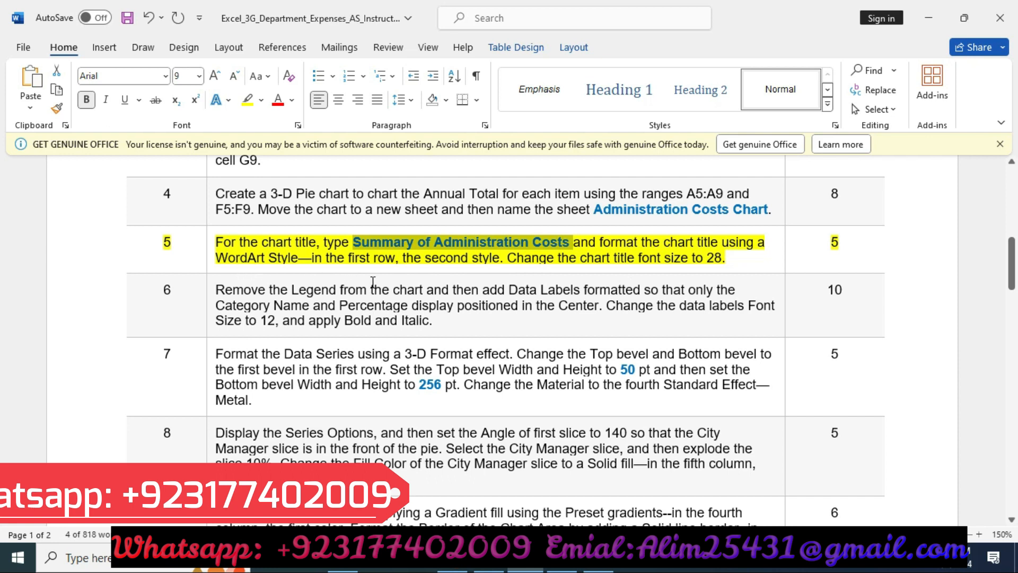
{"action": "key", "text": "alt+Tab"}
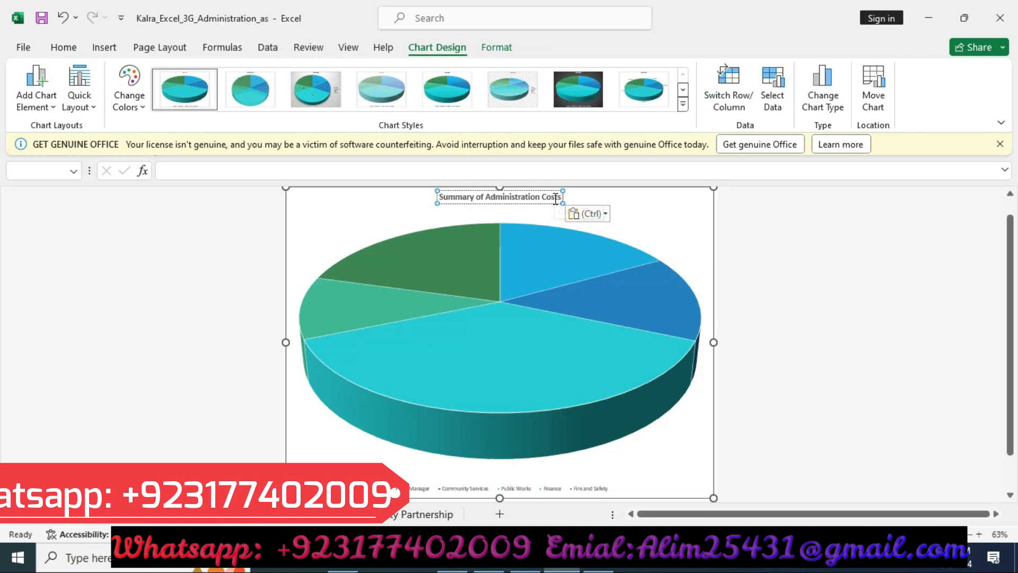
{"action": "left_click_drag", "start_coordinate": [556, 198], "coordinate": [437, 198]}
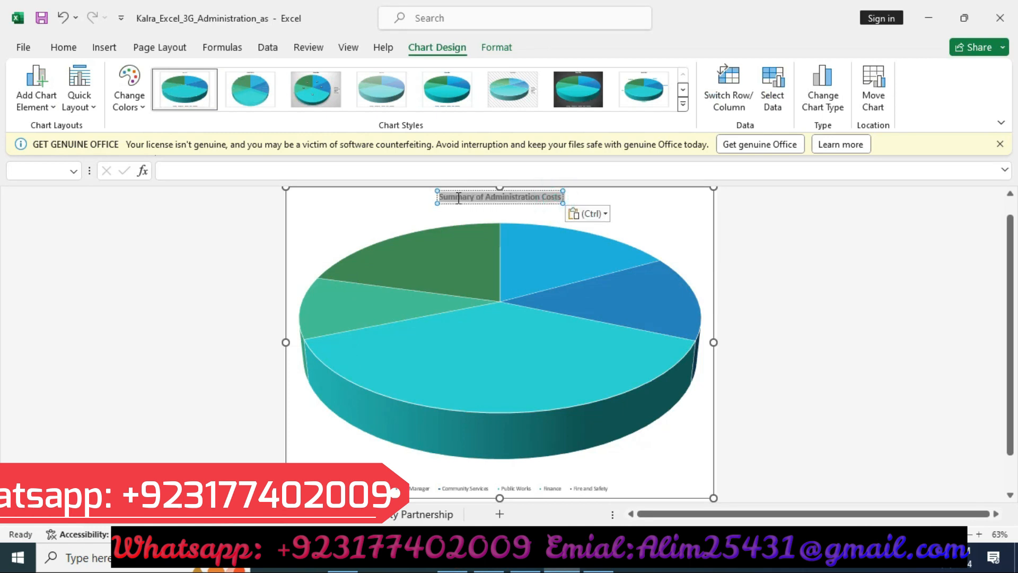
{"action": "left_click", "coordinate": [499, 49]}
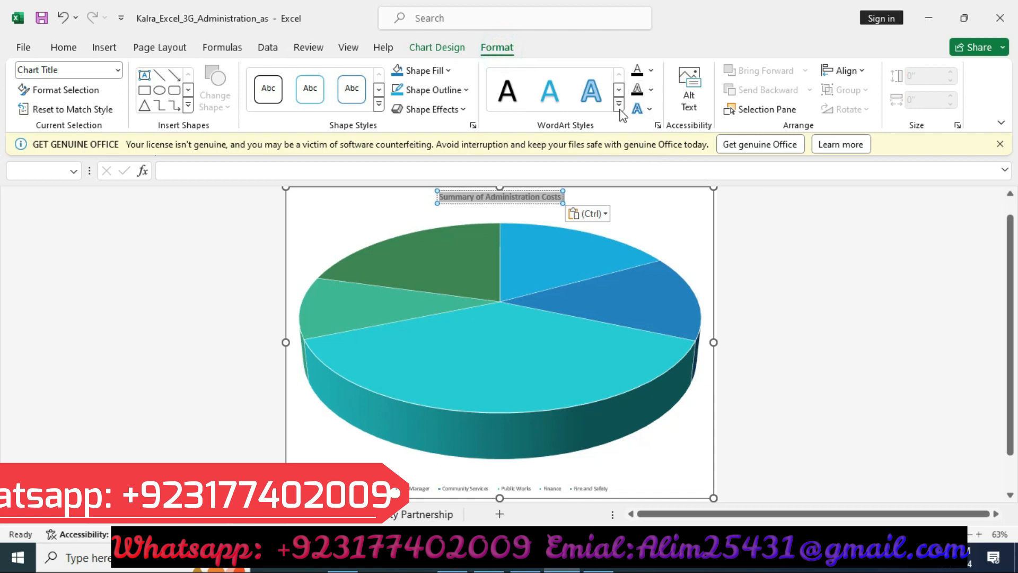
{"action": "left_click", "coordinate": [620, 106]}
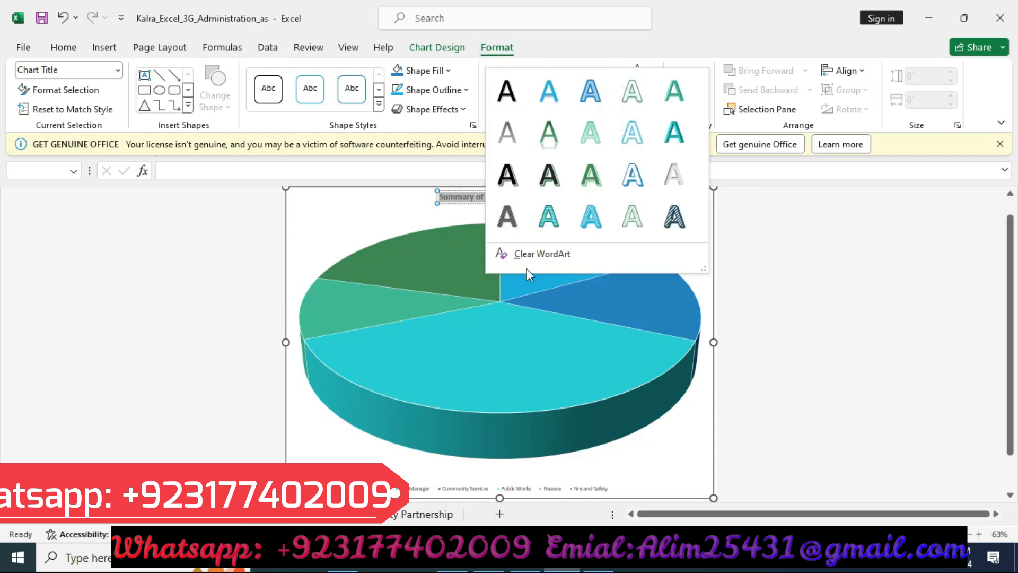
{"action": "left_click", "coordinate": [551, 95]}
- Recheck the Word instructions and set the Excel chart title's font size to 28
{"action": "key", "text": "alt+Tab"}
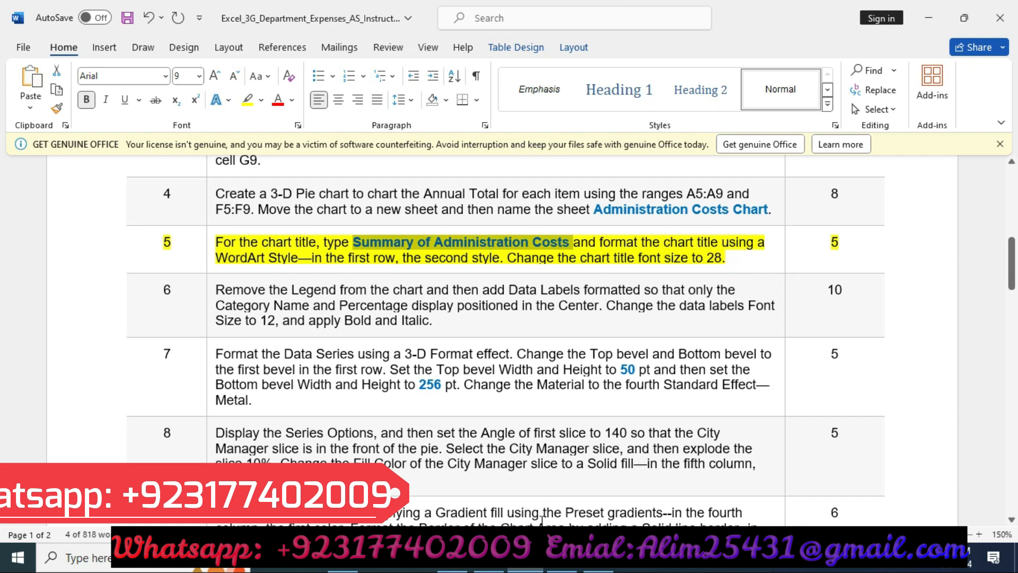
{"action": "key", "text": "alt+Tab"}
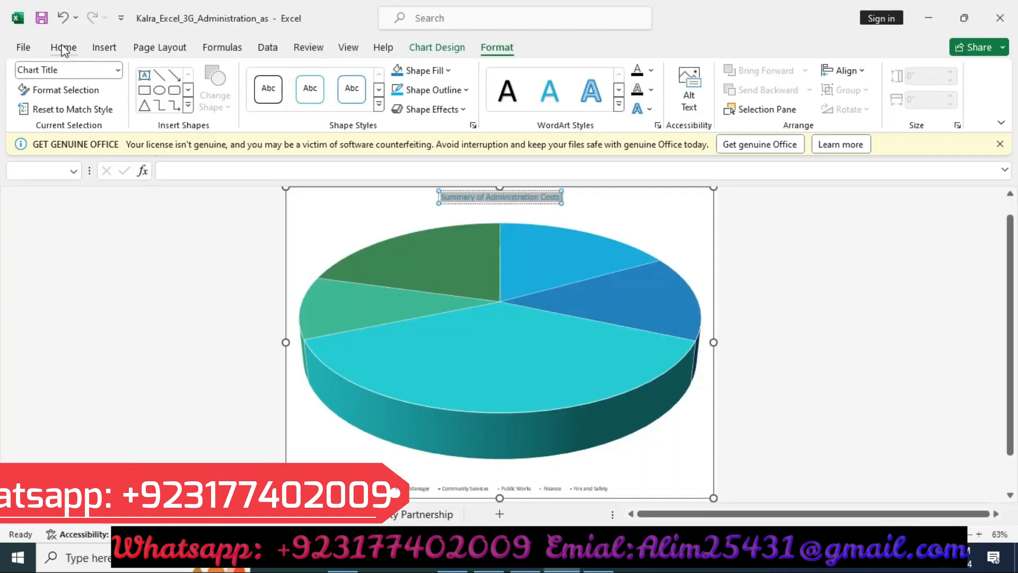
{"action": "left_click", "coordinate": [63, 48]}
{"action": "left_click", "coordinate": [209, 77]}
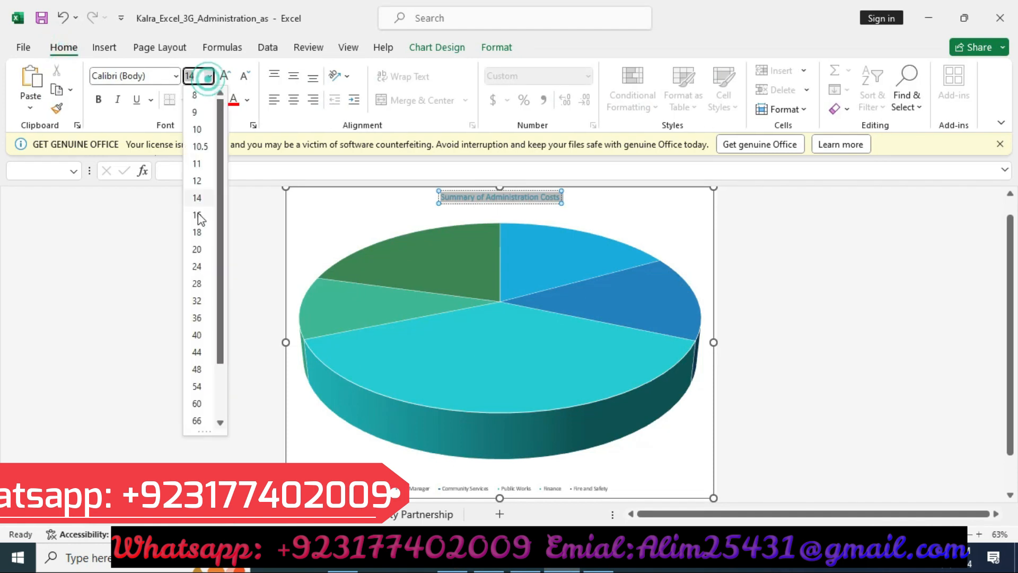
{"action": "left_click", "coordinate": [199, 283]}
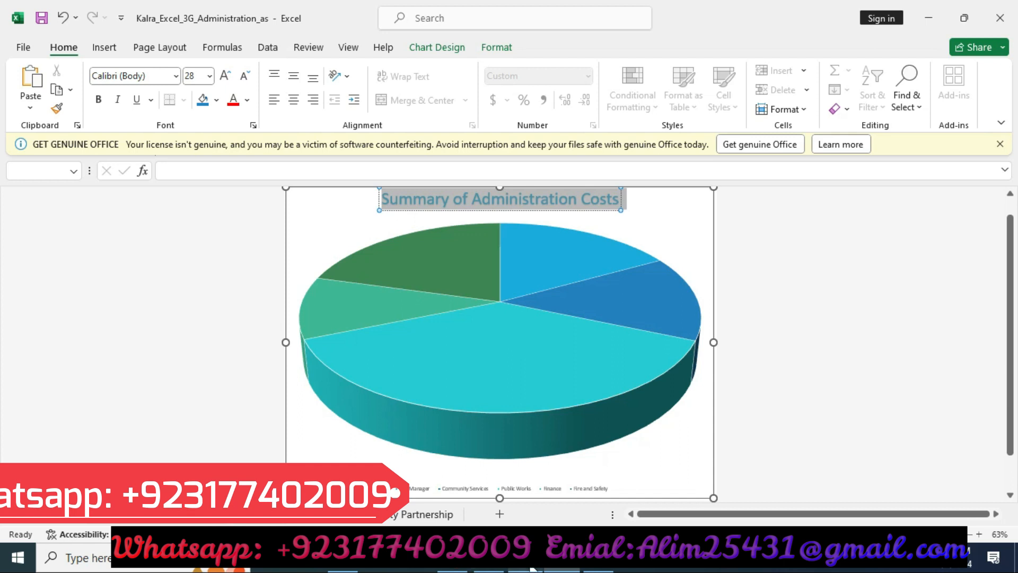
- Switch to the Word instructions, remove the highlight from the step 5 row, and highlight the step 6 row in yellow
{"action": "left_click", "coordinate": [528, 561]}
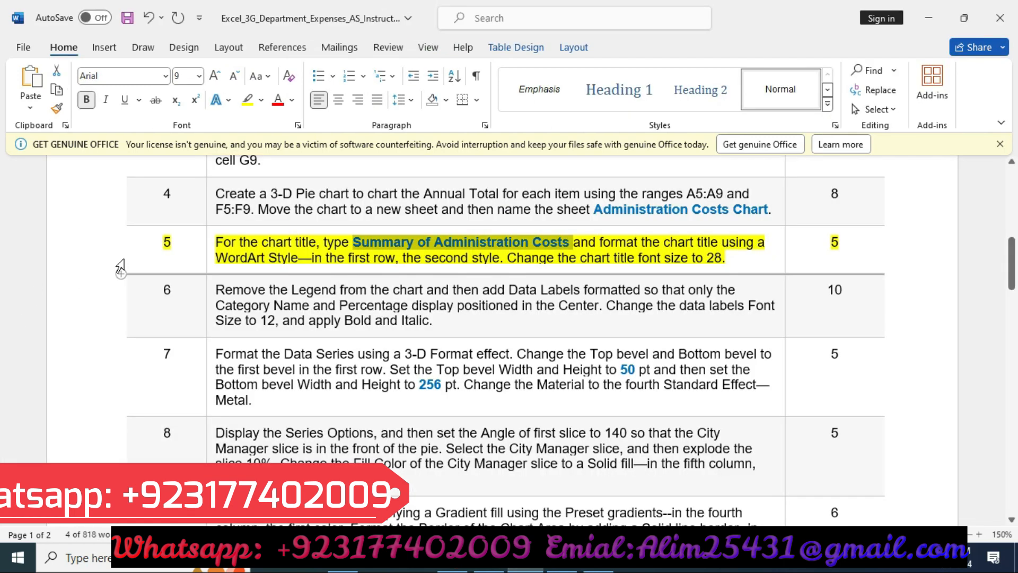
{"action": "left_click", "coordinate": [99, 259]}
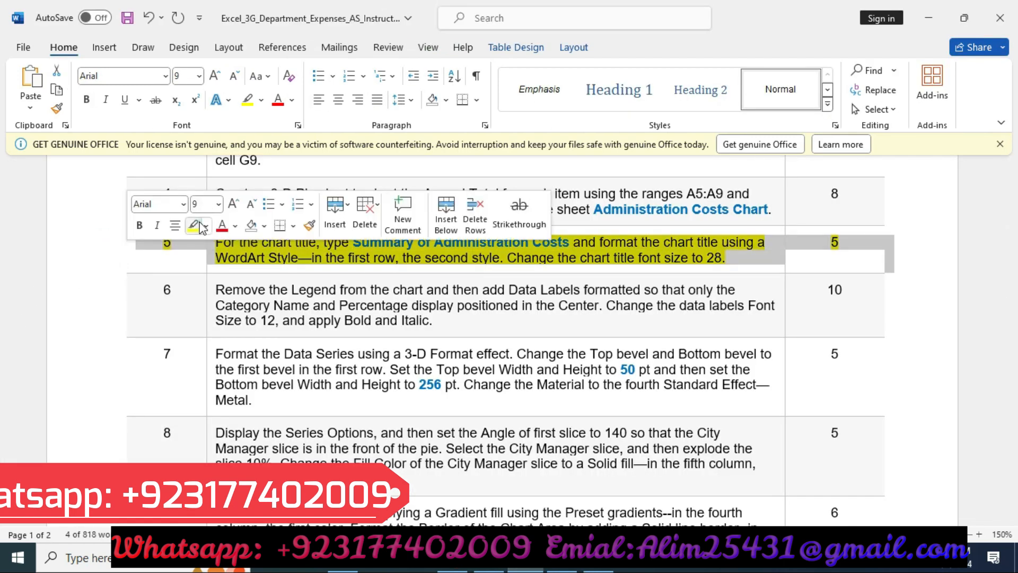
{"action": "left_click", "coordinate": [198, 223]}
{"action": "left_click", "coordinate": [112, 295]}
{"action": "left_click", "coordinate": [194, 267]}
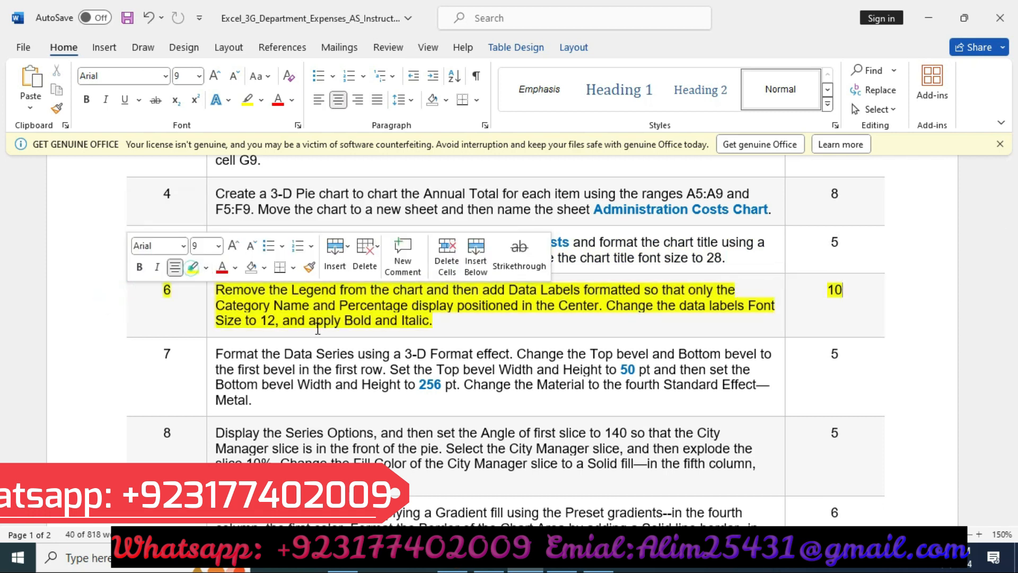
{"action": "scroll", "coordinate": [193, 262], "scroll_direction": "down", "scroll_amount": 3}
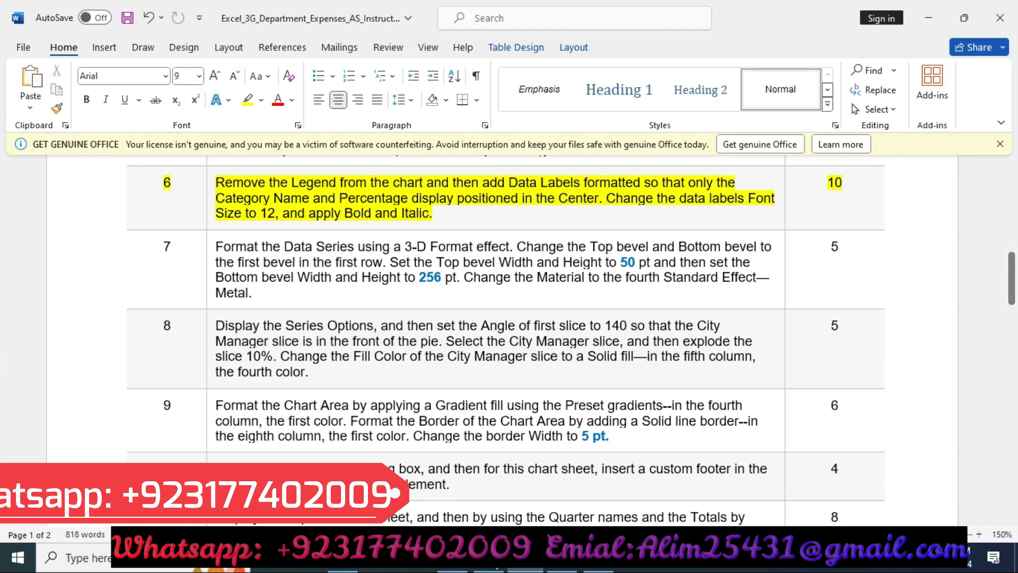
- Return to the Excel workbook, remove the legend from the pie chart, and add data labels
{"action": "left_click", "coordinate": [563, 558]}
{"action": "left_click", "coordinate": [692, 233]}
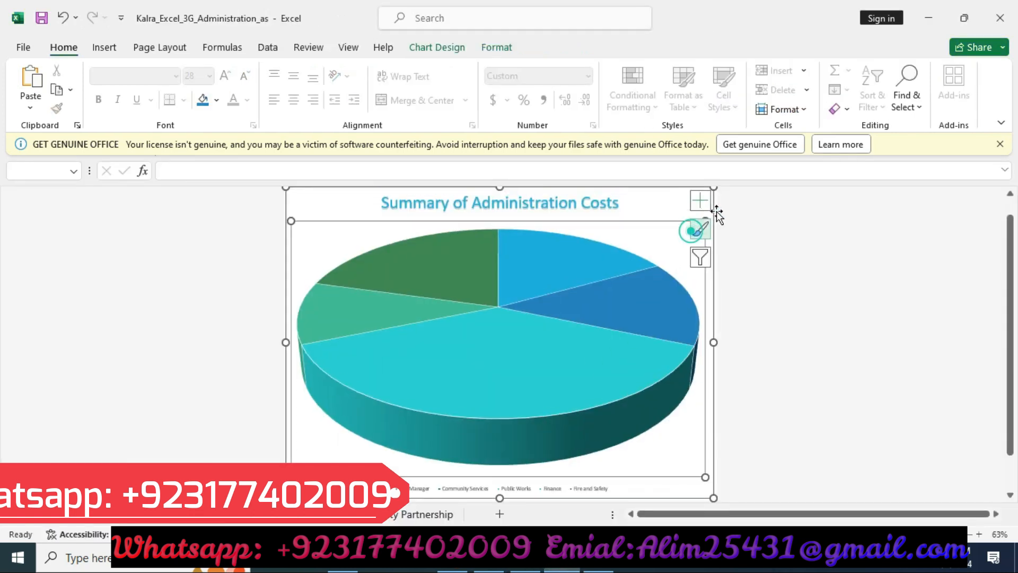
{"action": "left_click", "coordinate": [700, 200]}
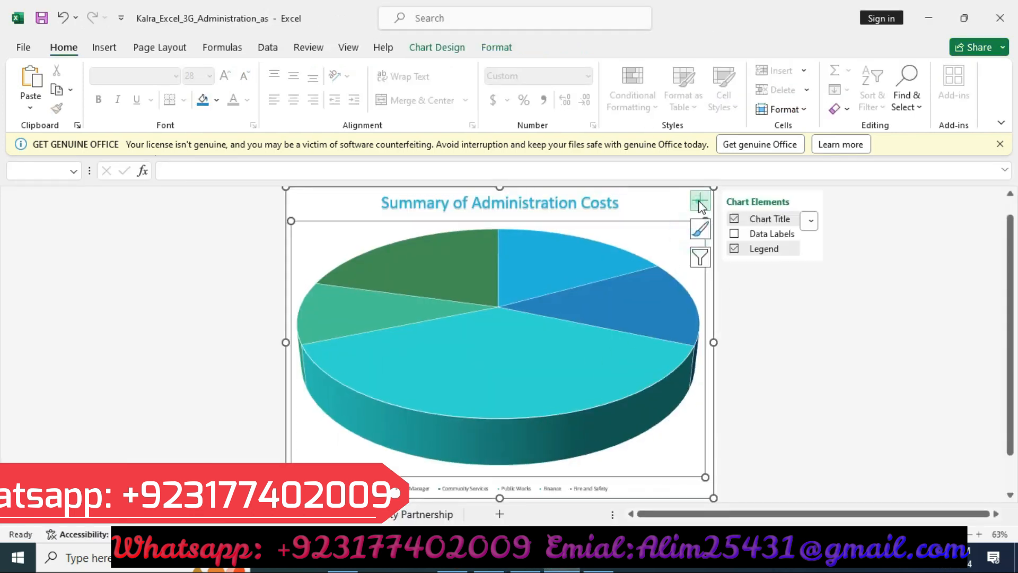
{"action": "left_click", "coordinate": [734, 248]}
{"action": "left_click", "coordinate": [733, 233]}
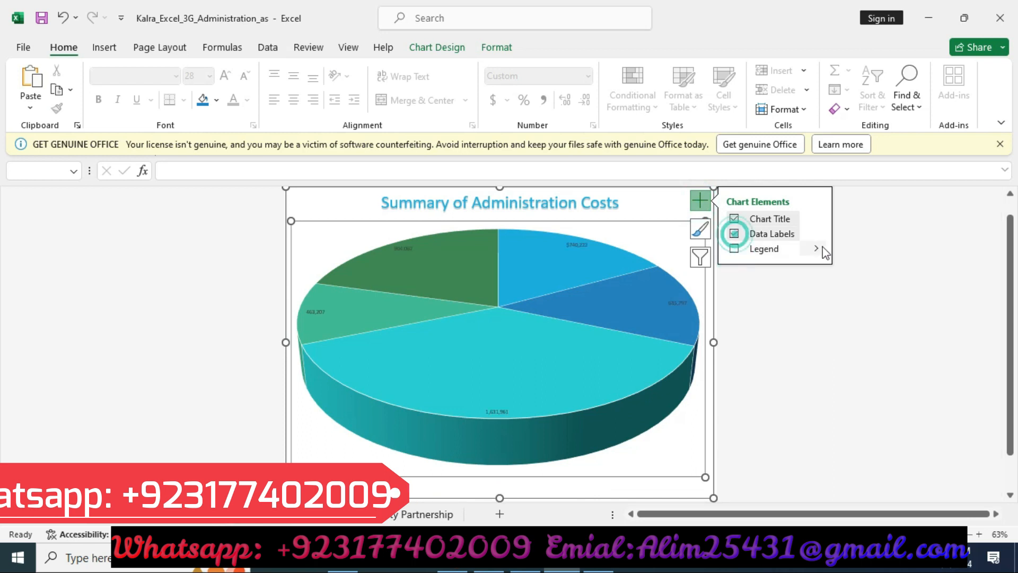
- Center the data labels and have them show only Category Name and Percentage, with Value and Show Leader Lines turned off
{"action": "left_click", "coordinate": [526, 560]}
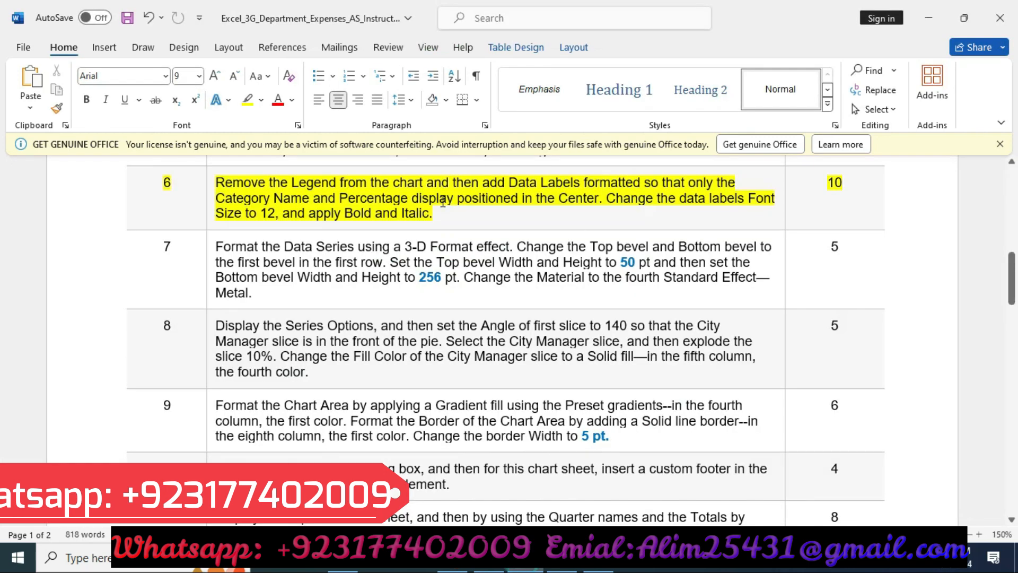
{"action": "key", "text": "alt+Tab"}
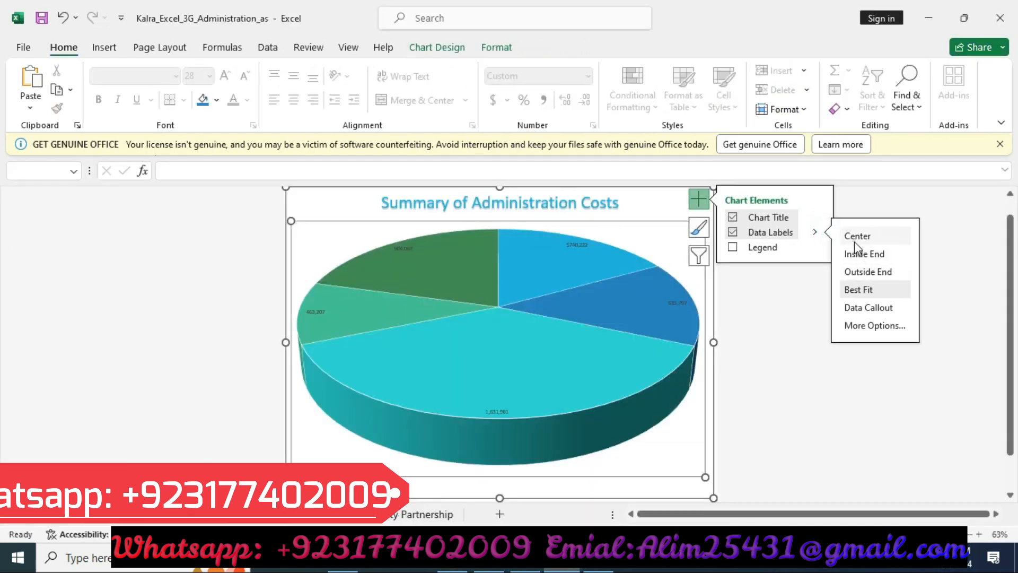
{"action": "left_click", "coordinate": [854, 239]}
{"action": "left_click", "coordinate": [860, 327]}
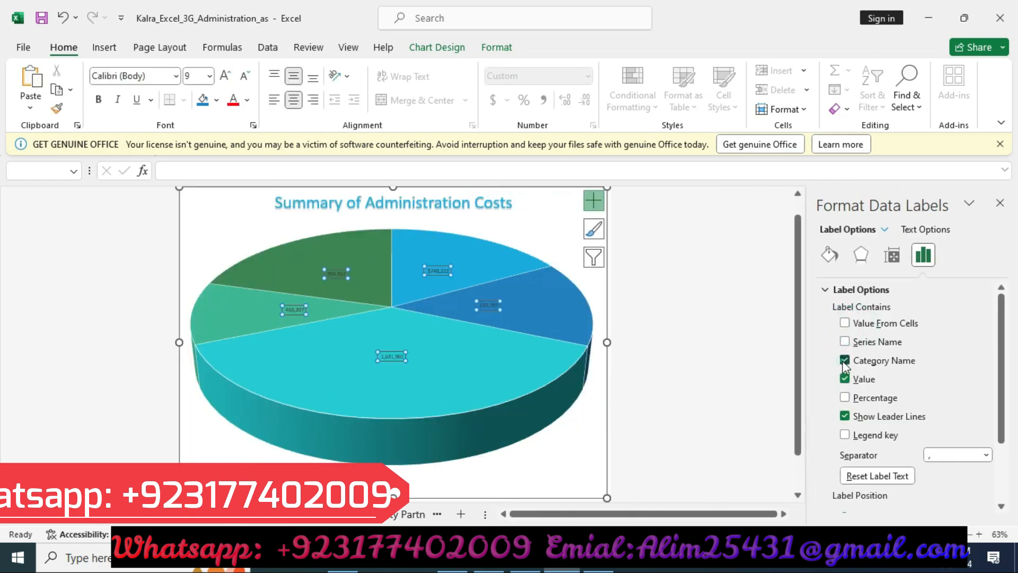
{"action": "left_click", "coordinate": [844, 397]}
{"action": "left_click", "coordinate": [845, 379]}
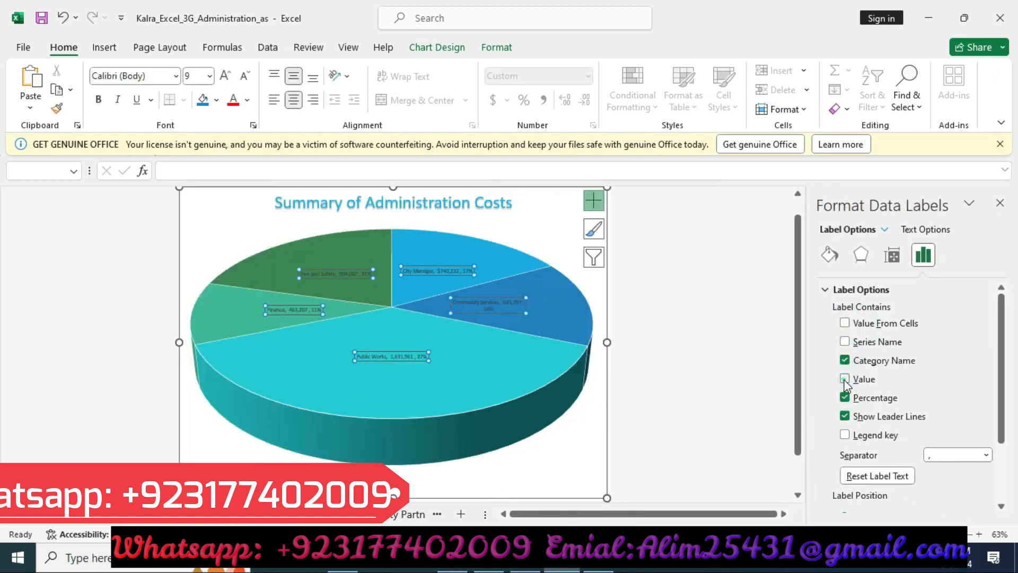
{"action": "left_click", "coordinate": [845, 416]}
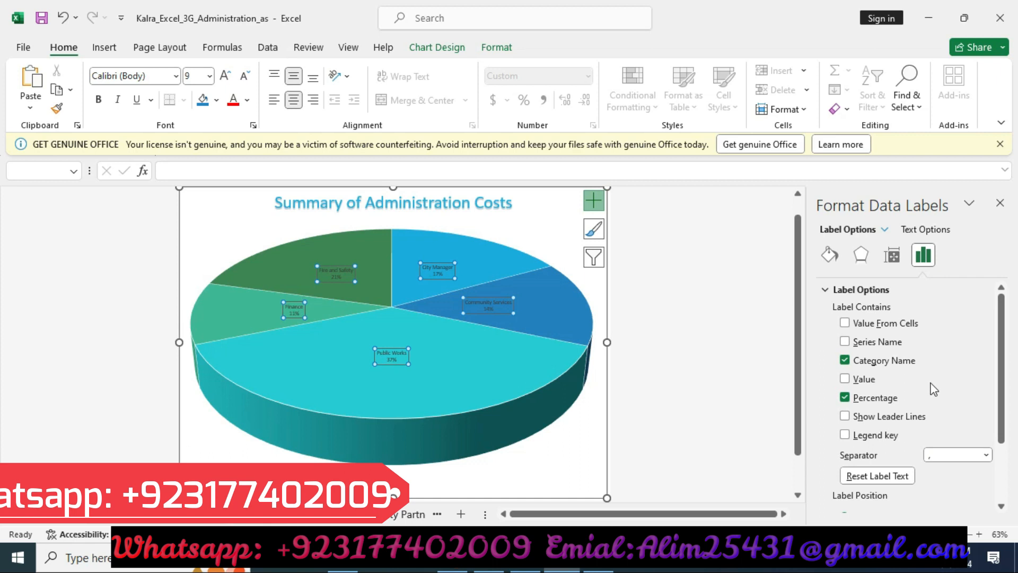
- Check step 6 in the Word instructions and format the chart's data labels in Excel as 12-point bold italic
{"action": "left_click", "coordinate": [526, 560]}
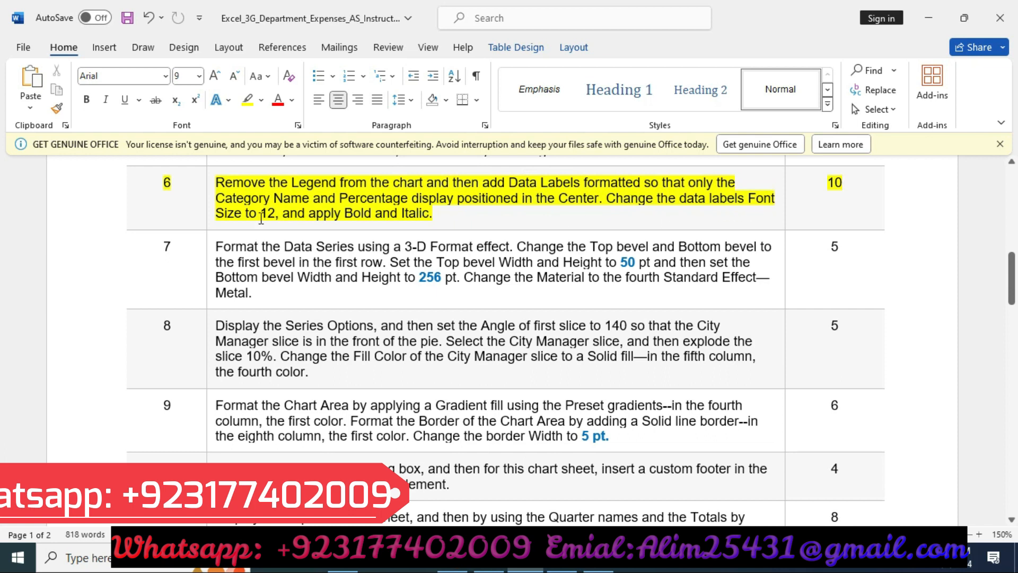
{"action": "left_click", "coordinate": [562, 559]}
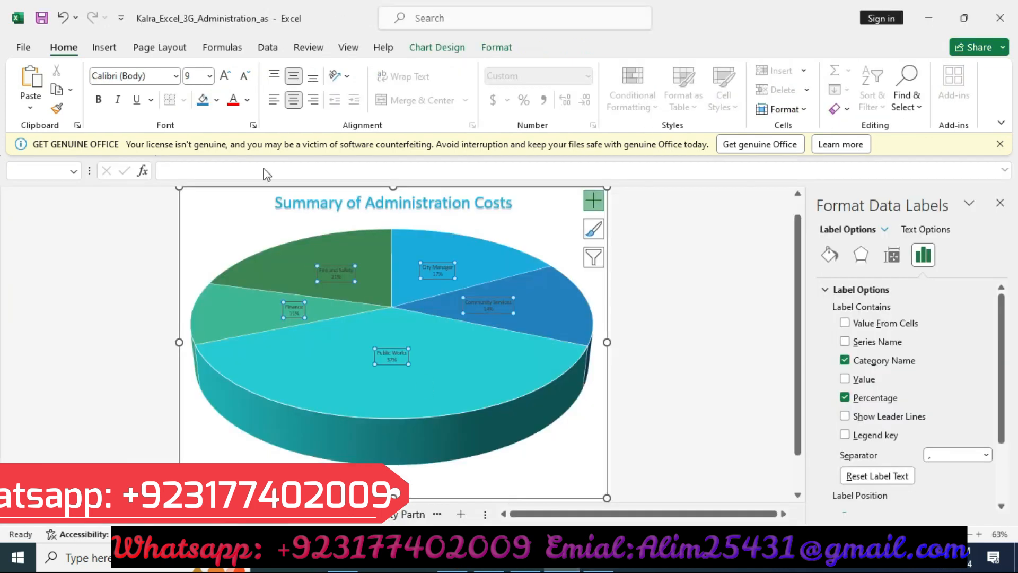
{"action": "left_click", "coordinate": [209, 76]}
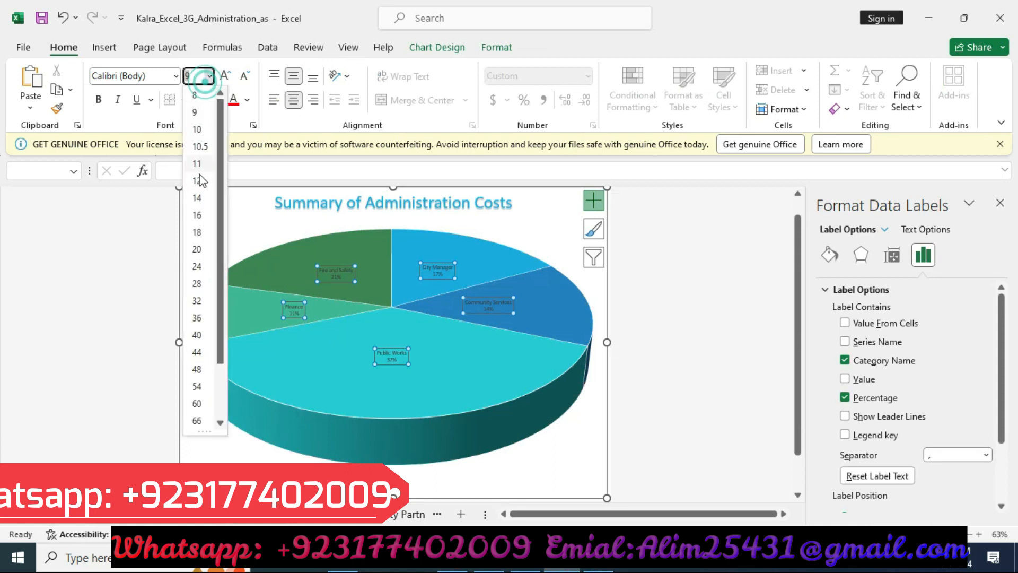
{"action": "left_click", "coordinate": [197, 181]}
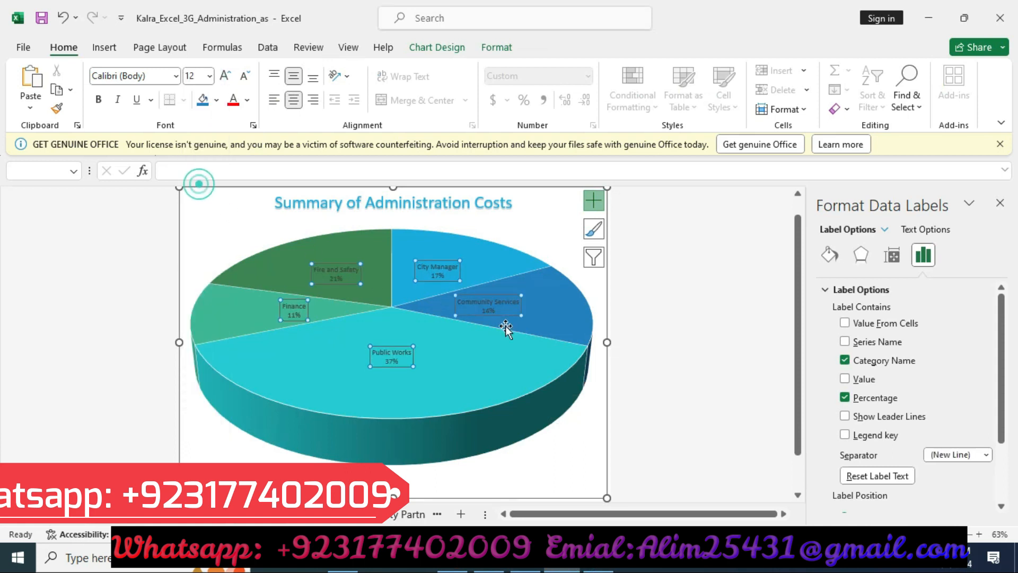
{"action": "left_click", "coordinate": [542, 568]}
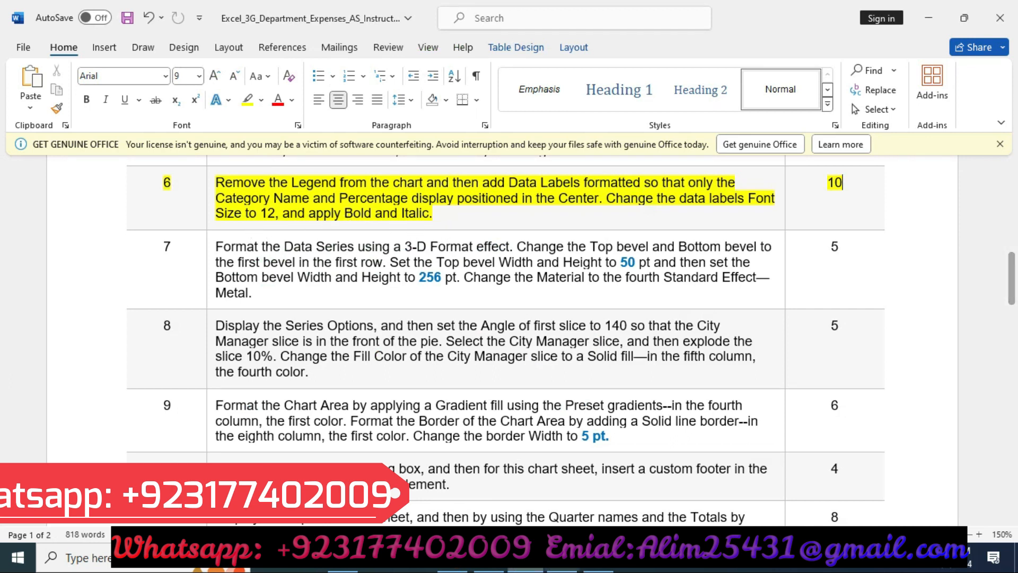
{"action": "left_click", "coordinate": [562, 568]}
{"action": "left_click", "coordinate": [98, 99]}
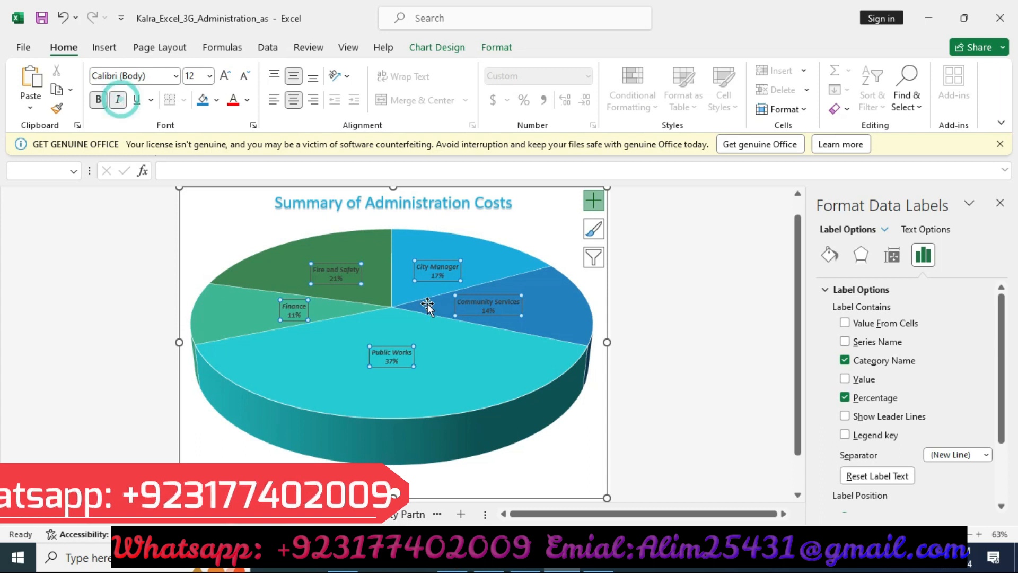
- In the Word instructions, move the yellow highlight from the step 6 row to the step 7 row, then return to Excel
{"action": "left_click", "coordinate": [522, 558]}
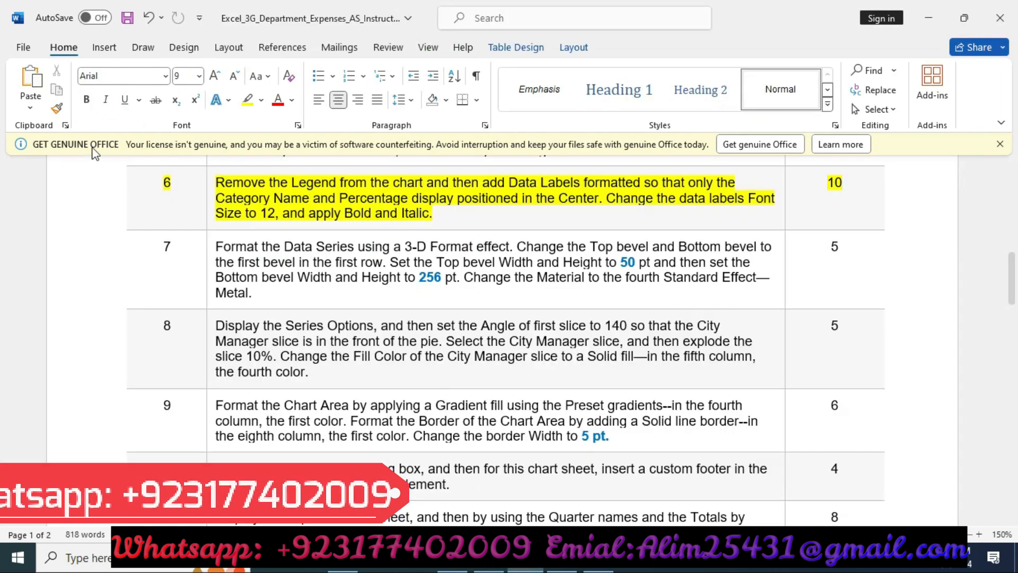
{"action": "left_click", "coordinate": [96, 199]}
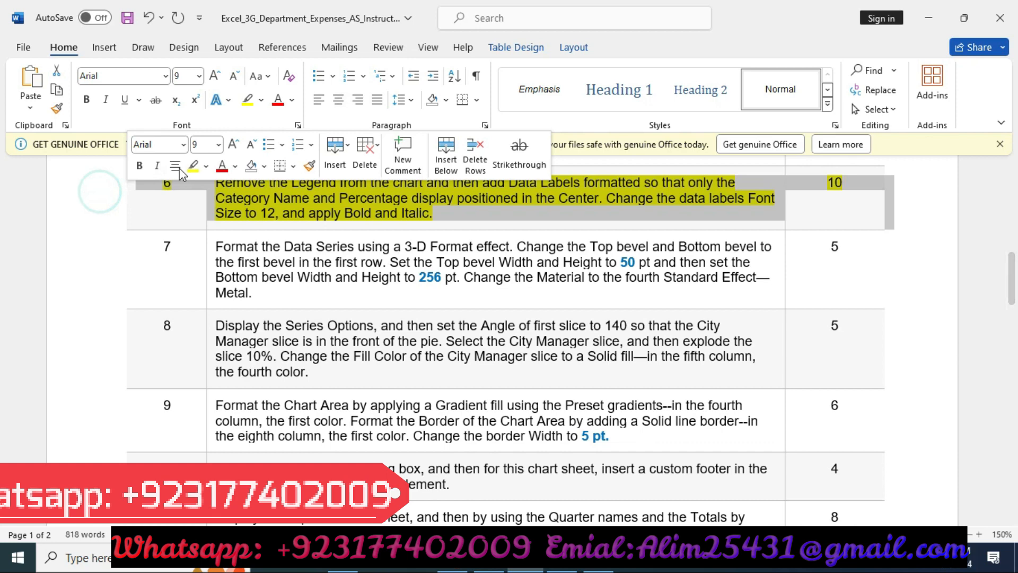
{"action": "scroll", "coordinate": [282, 220], "scroll_direction": "down", "scroll_amount": 15}
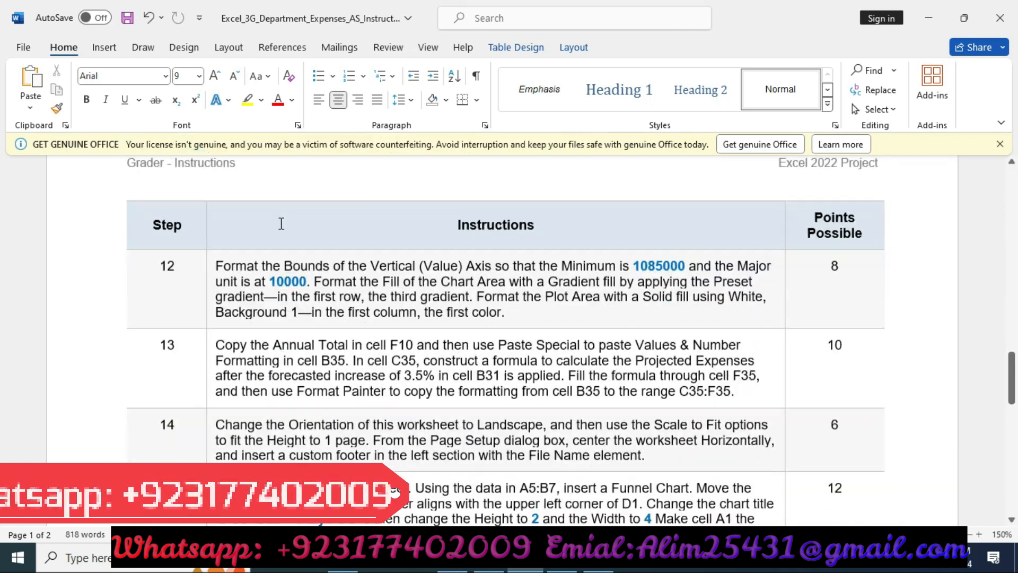
{"action": "scroll", "coordinate": [286, 225], "scroll_direction": "up", "scroll_amount": 15}
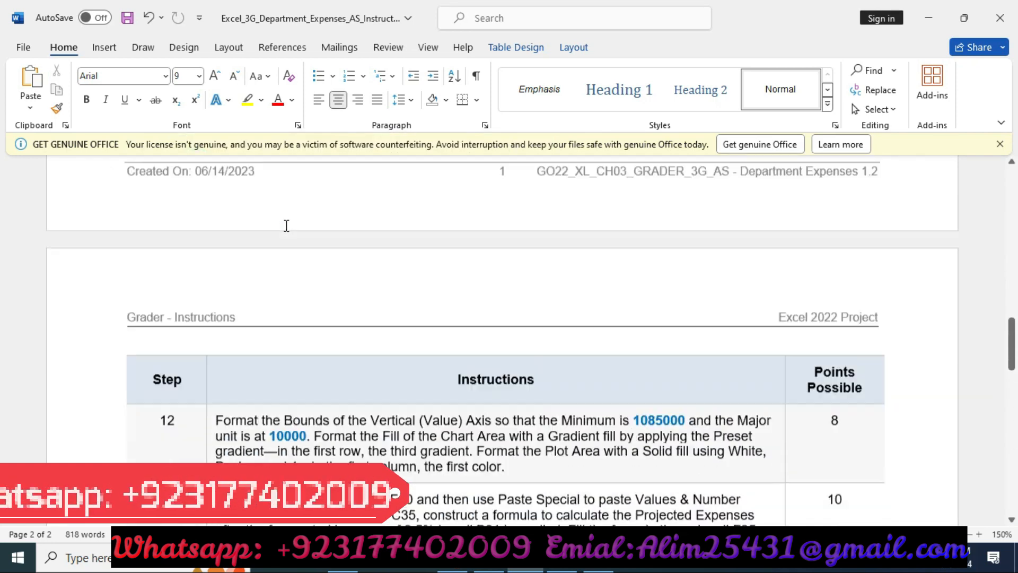
{"action": "left_click", "coordinate": [74, 309]}
{"action": "left_click", "coordinate": [190, 279]}
{"action": "scroll", "coordinate": [250, 301], "scroll_direction": "down", "scroll_amount": 1}
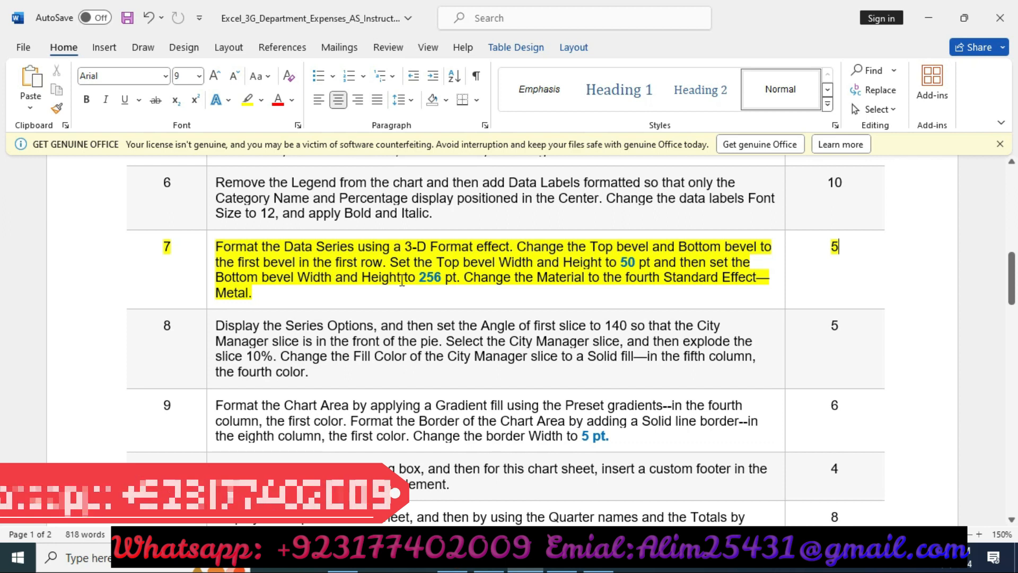
{"action": "key", "text": "alt+Tab"}
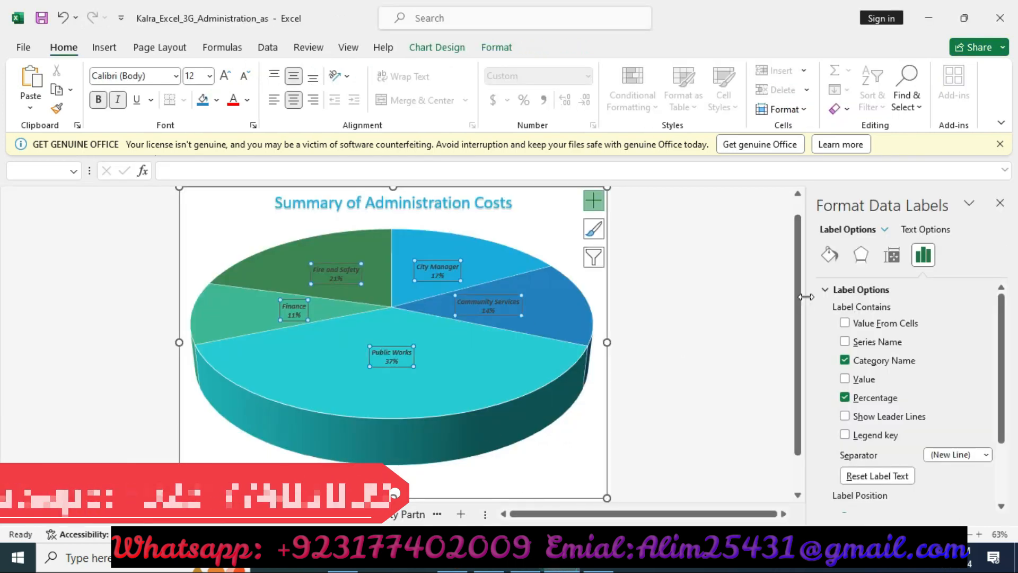